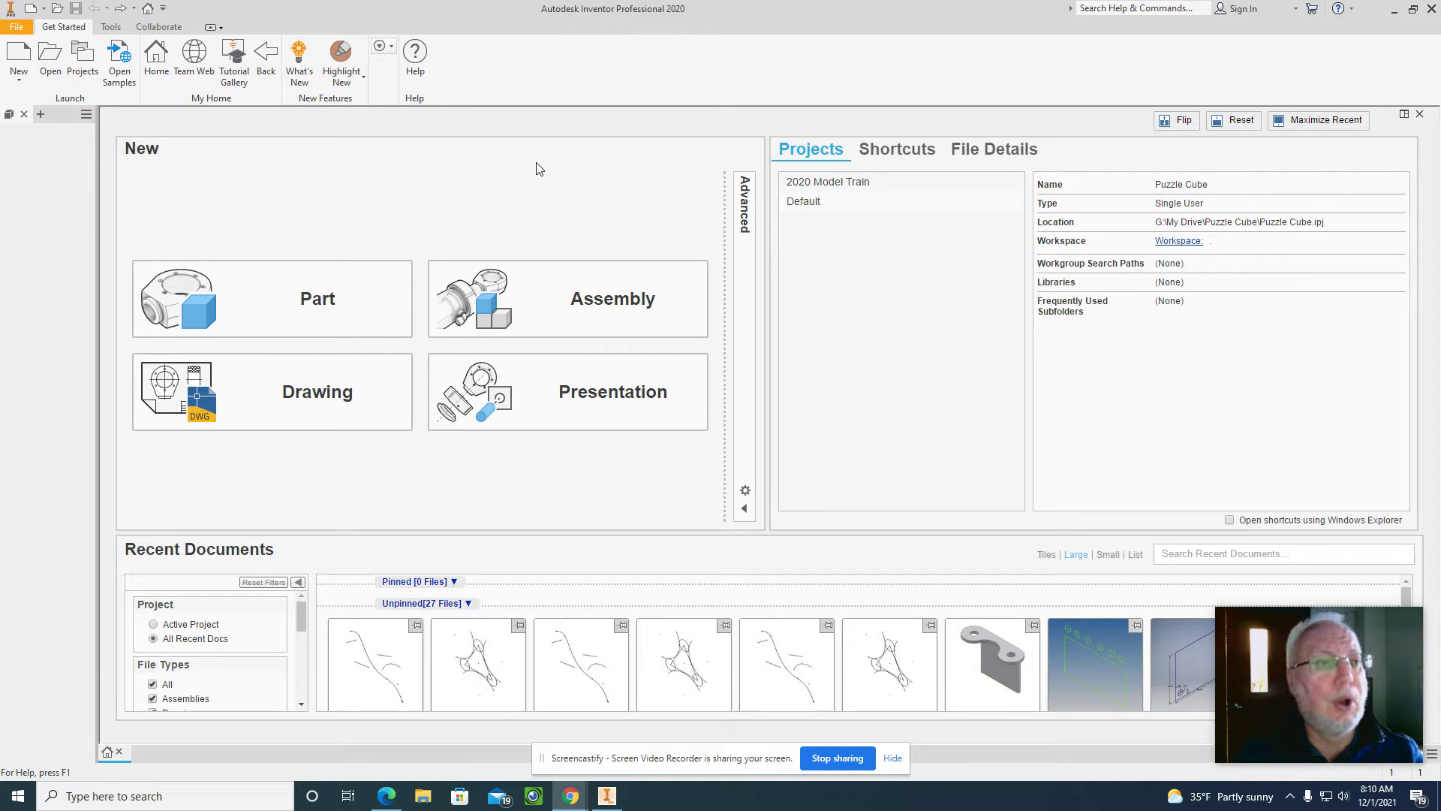
# Create a new standard part and start a 2D sketch on the front (XY) origin plane
pyautogui.click(291, 313)
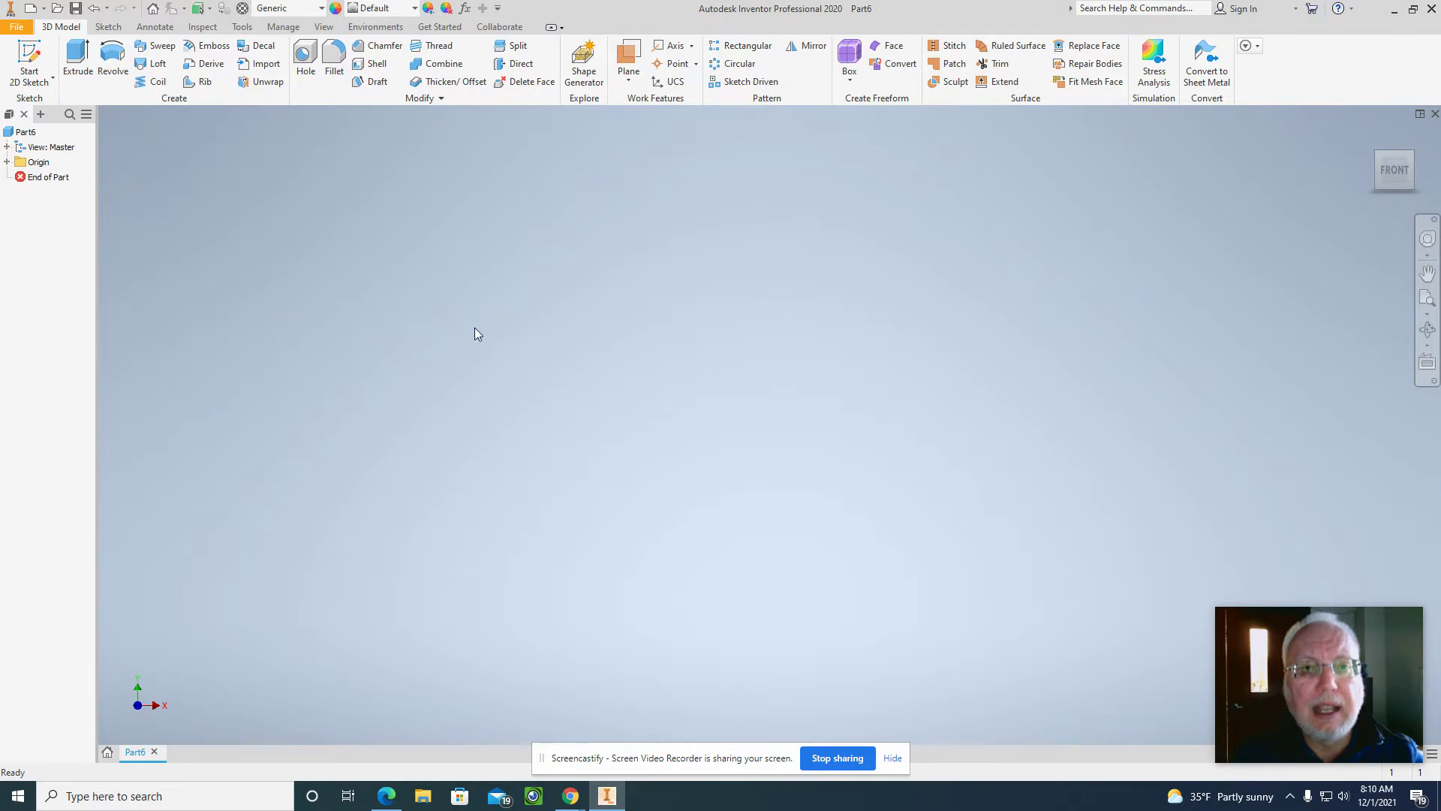
pyautogui.click(34, 56)
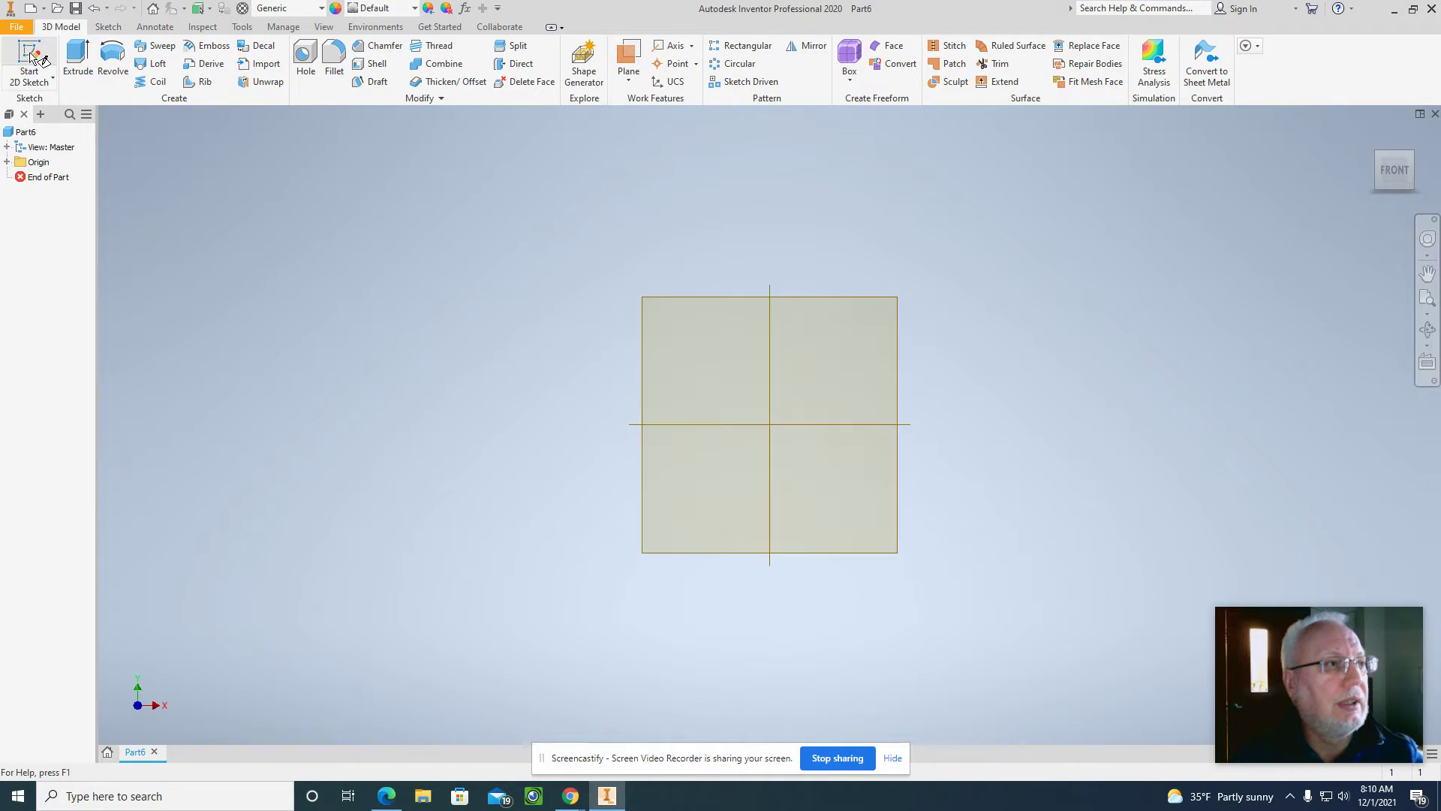
pyautogui.click(677, 237)
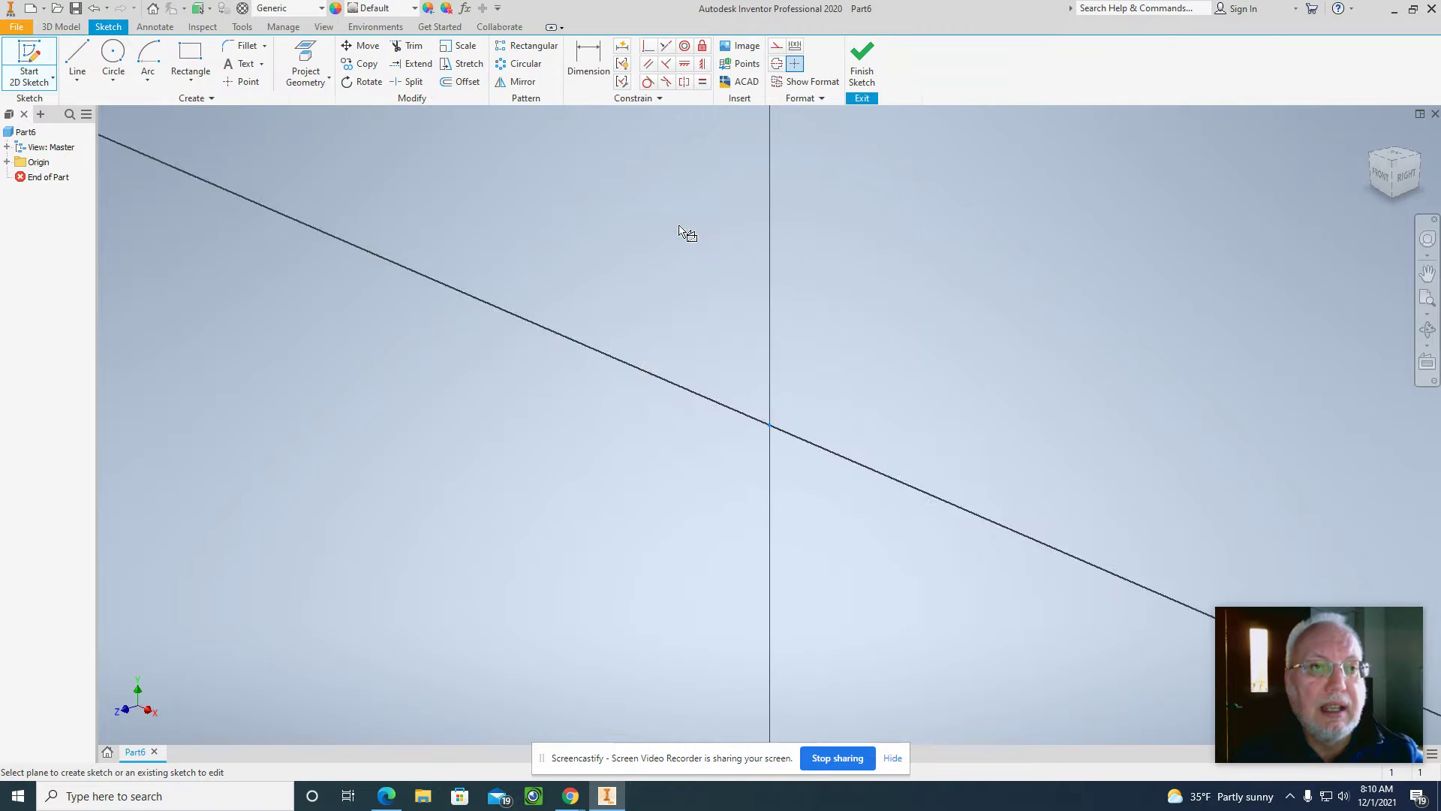
pyautogui.moveTo(955, 318)
pyautogui.mouseDown(button='middle')
pyautogui.moveTo(531, 479)
pyautogui.moveTo(458, 536)
pyautogui.mouseUp(button='middle')
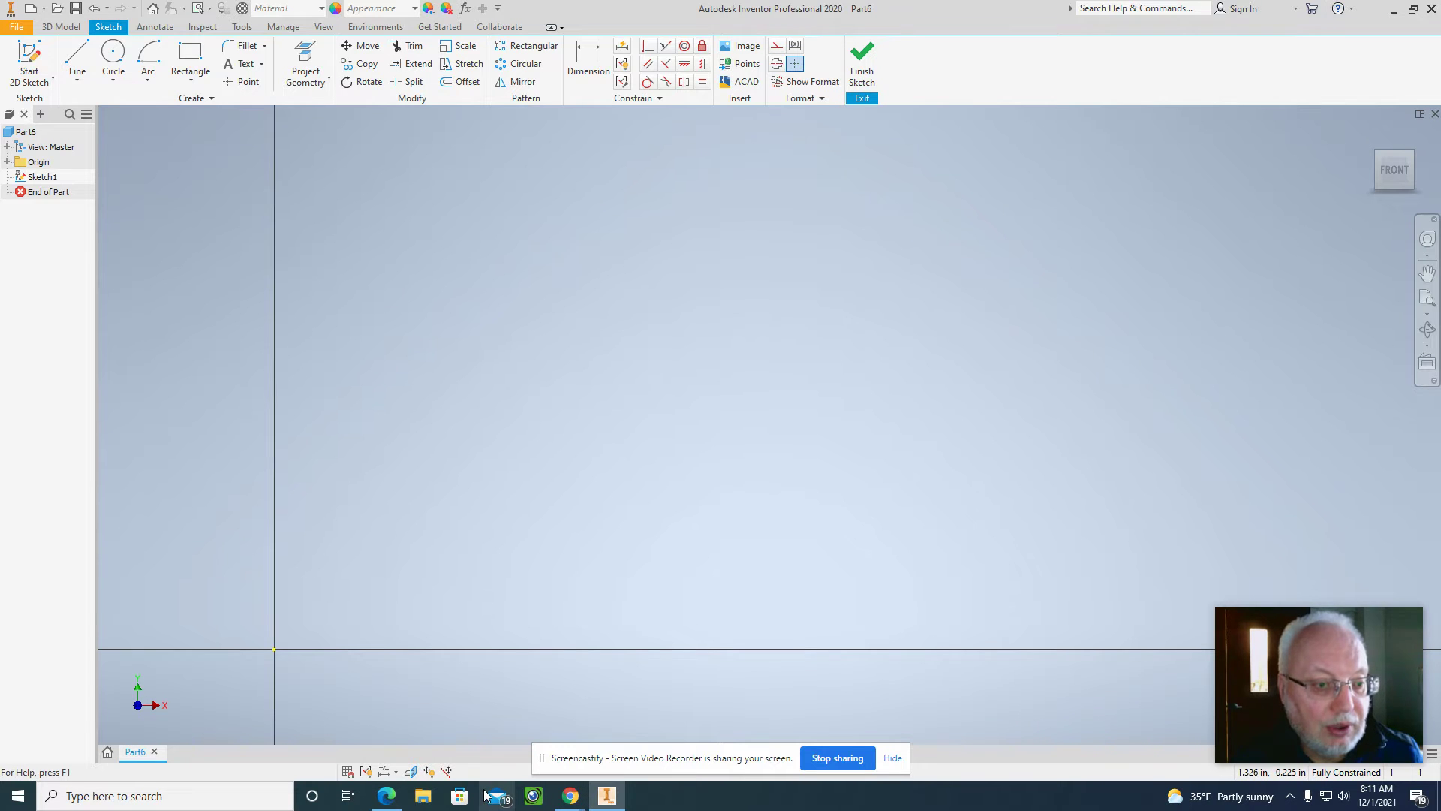
# Switch to the browser, examine the profile dimensions and thickness note in Practice Part 1.pdf, and return to Inventor
pyautogui.click(388, 797)
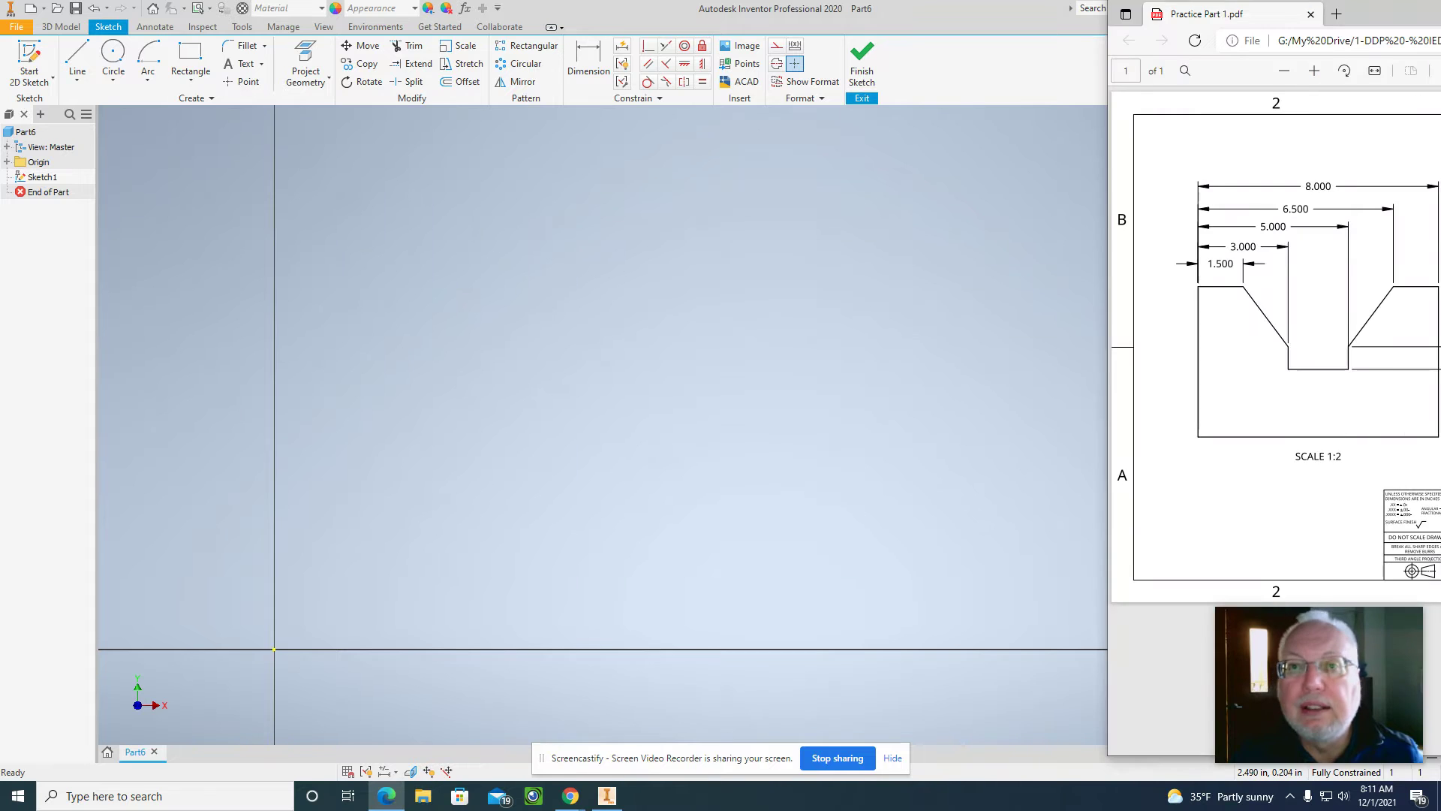
pyautogui.moveTo(1238, 14); pyautogui.dragTo(673, 21)
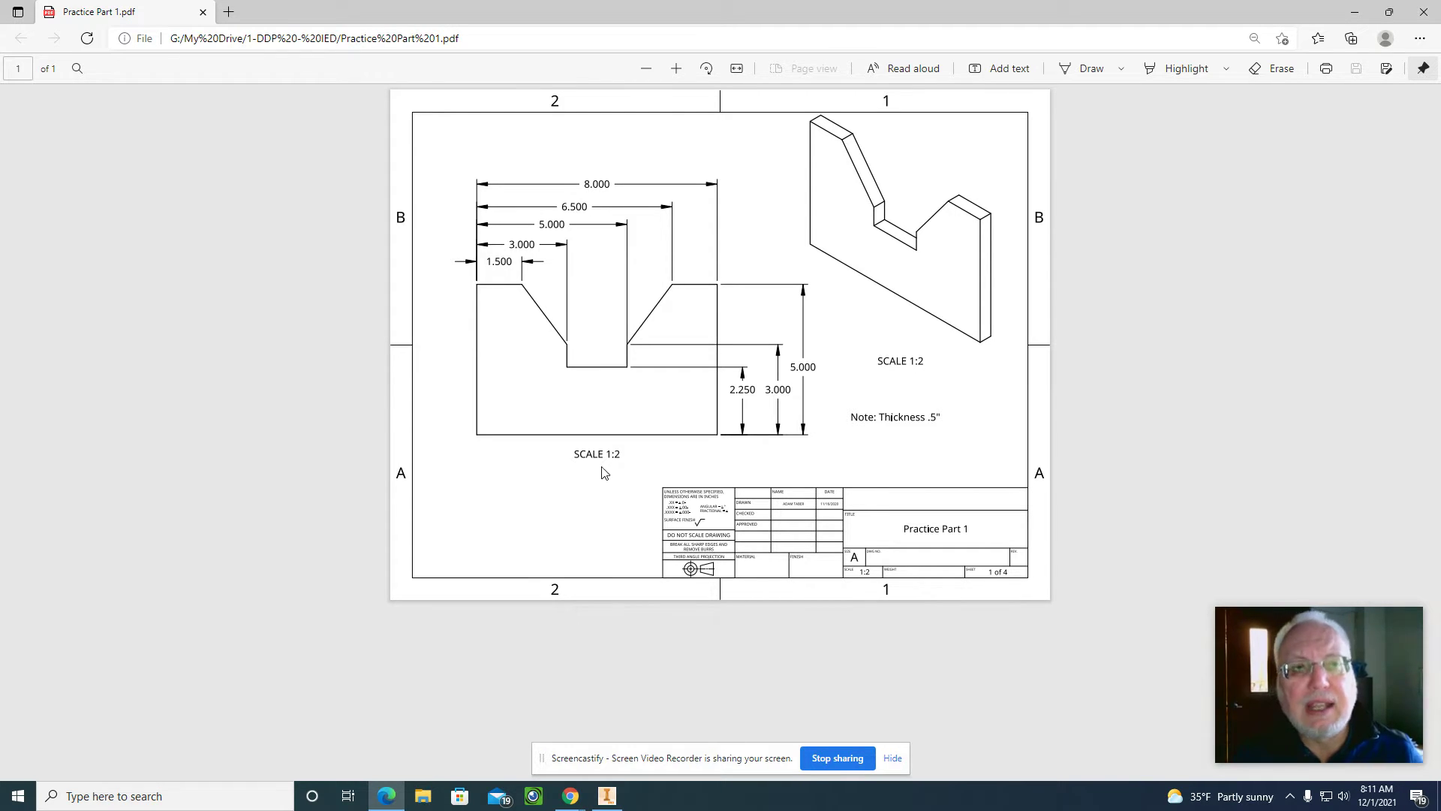
pyautogui.hotkey('alt', 'Tab')
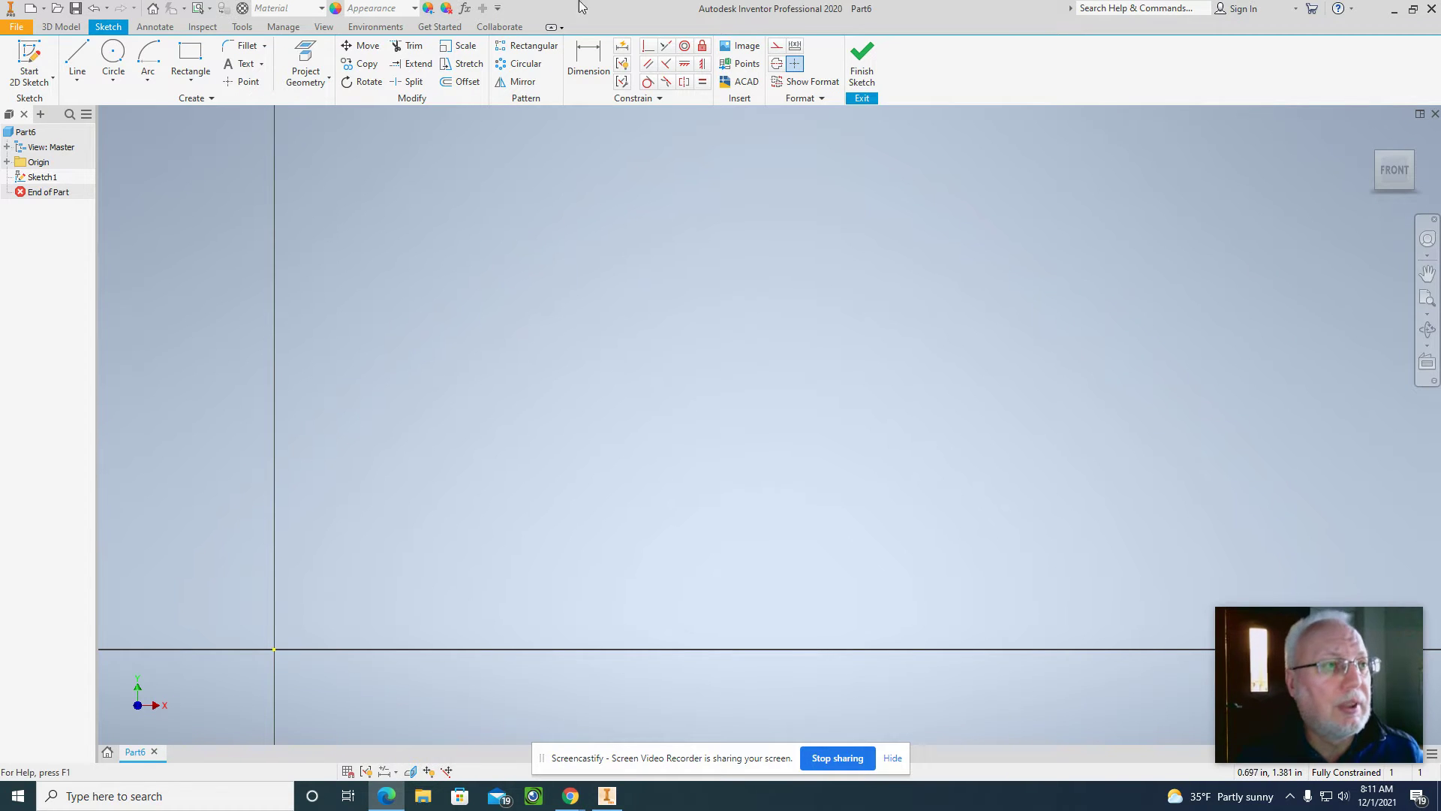
# Draw a rectangle from the sketch origin, 8 in wide and 5 in high
pyautogui.click(191, 52)
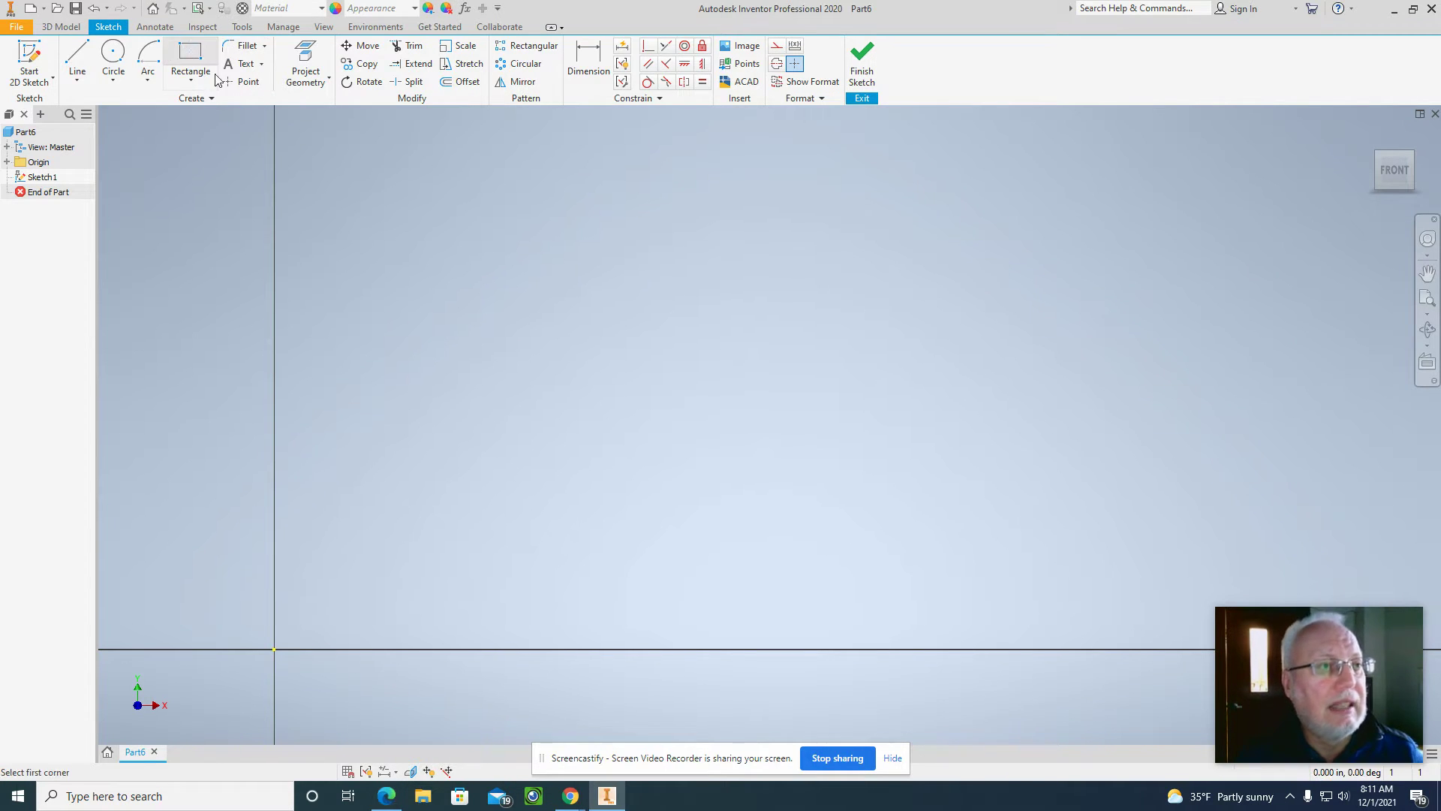
pyautogui.click(274, 649)
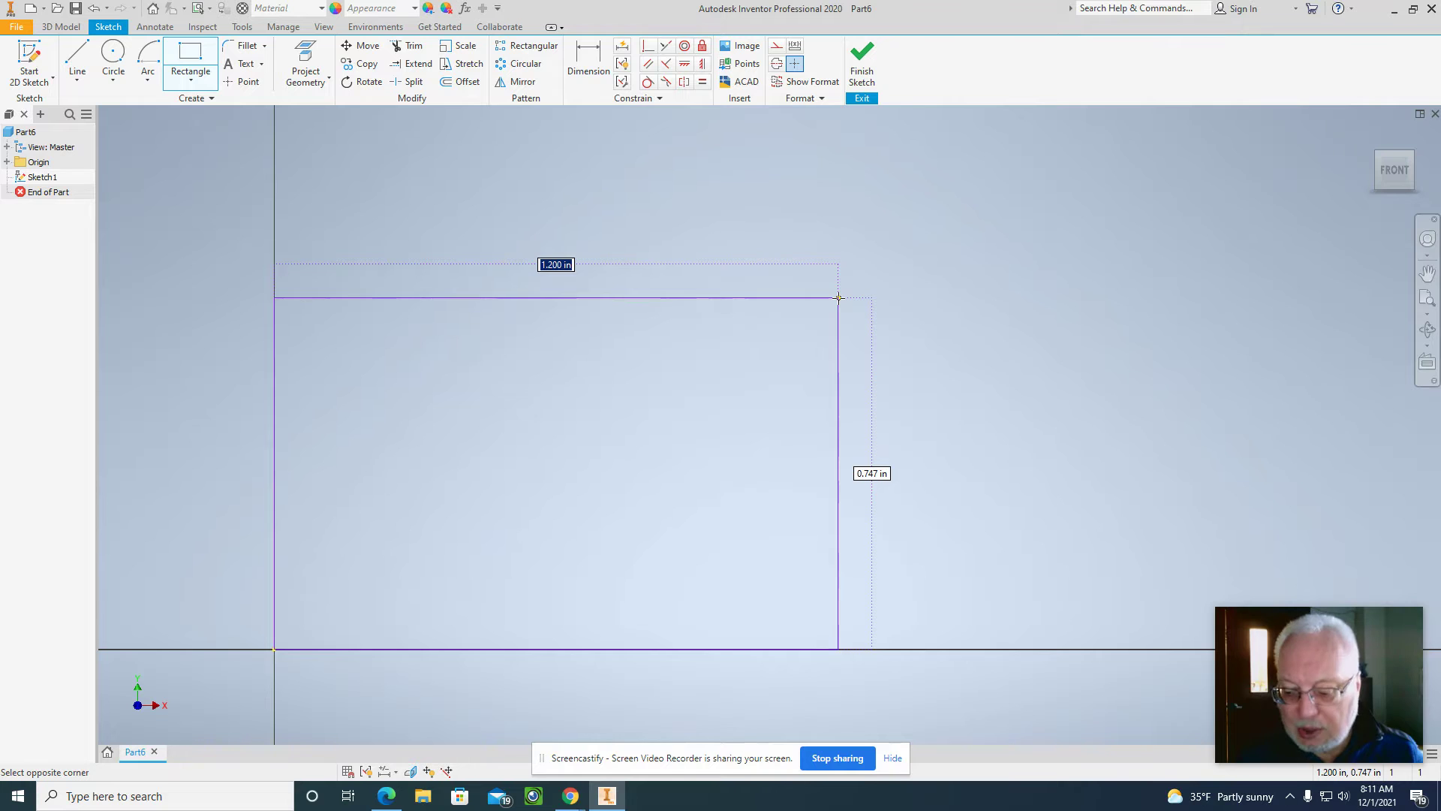
pyautogui.write('8')
pyautogui.press('Tab')
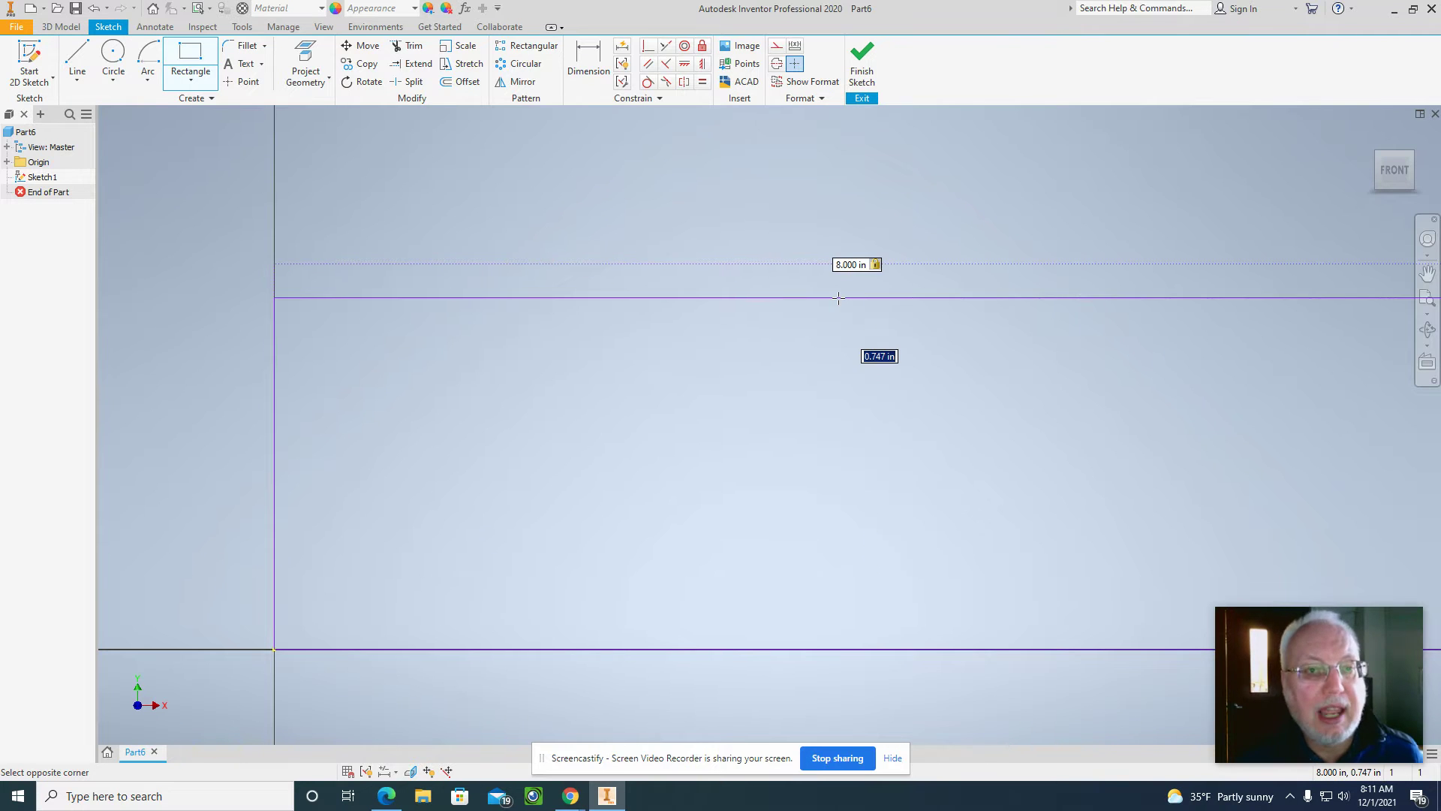
pyautogui.press('BackSpace')
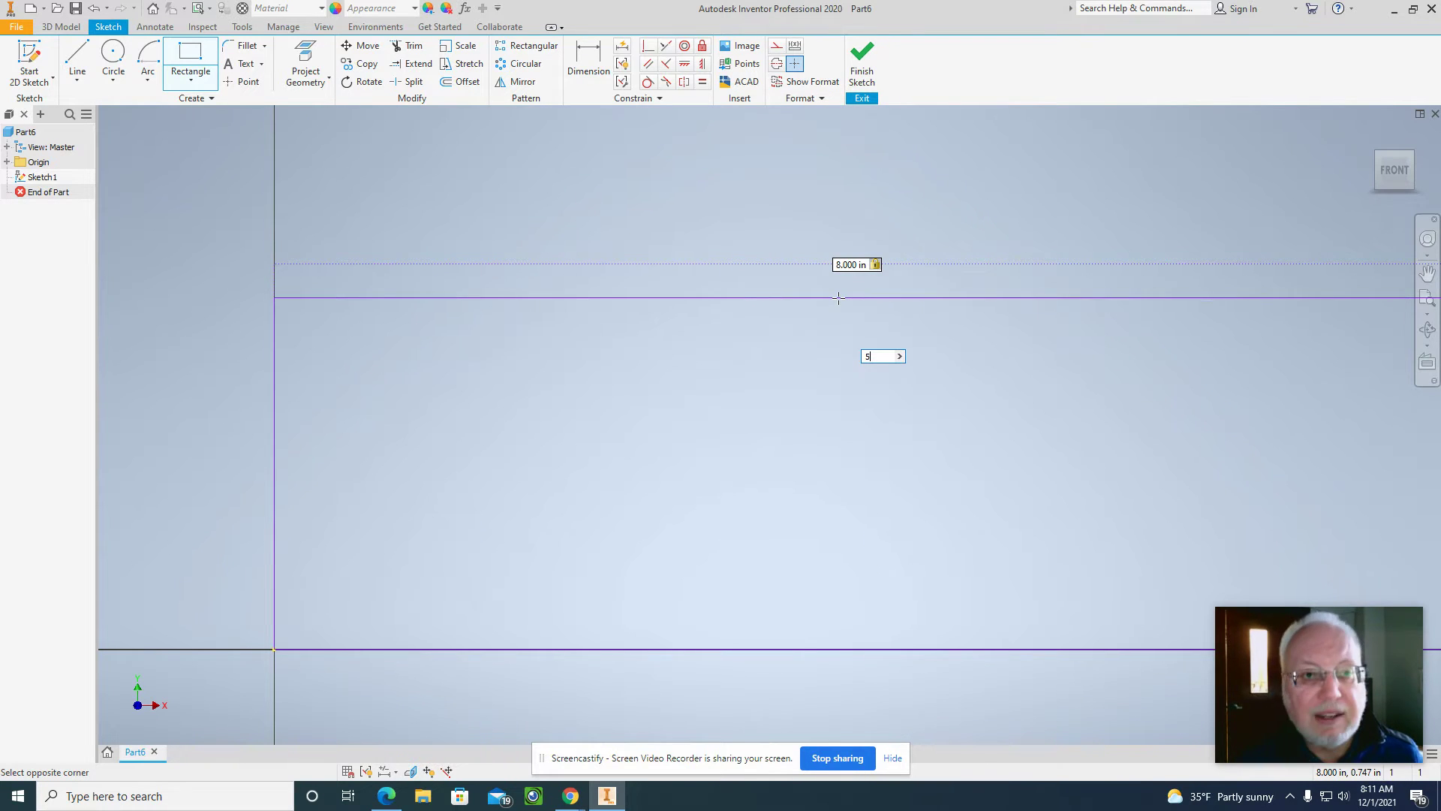
pyautogui.press('Escape')
pyautogui.press('Escape')
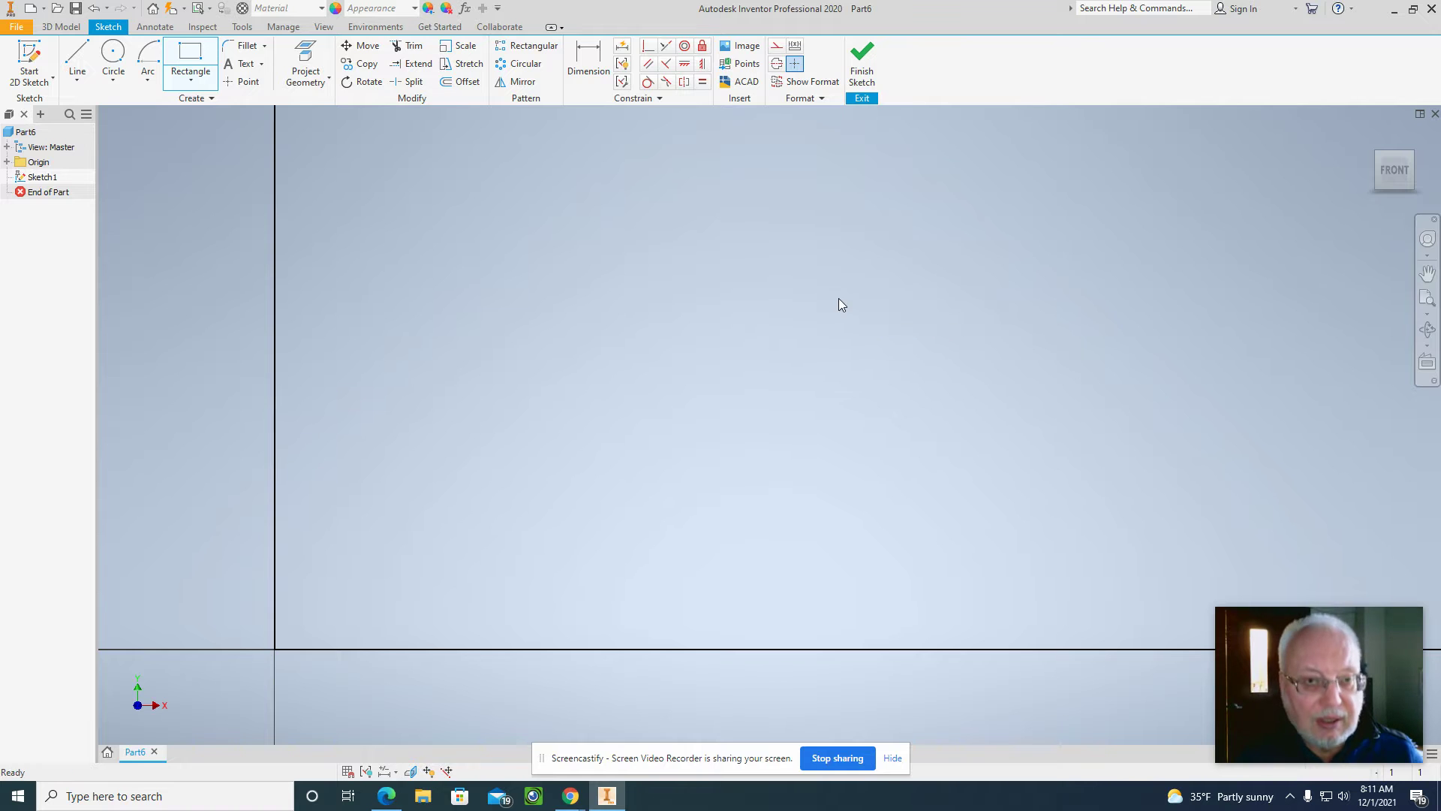
pyautogui.click(1393, 172)
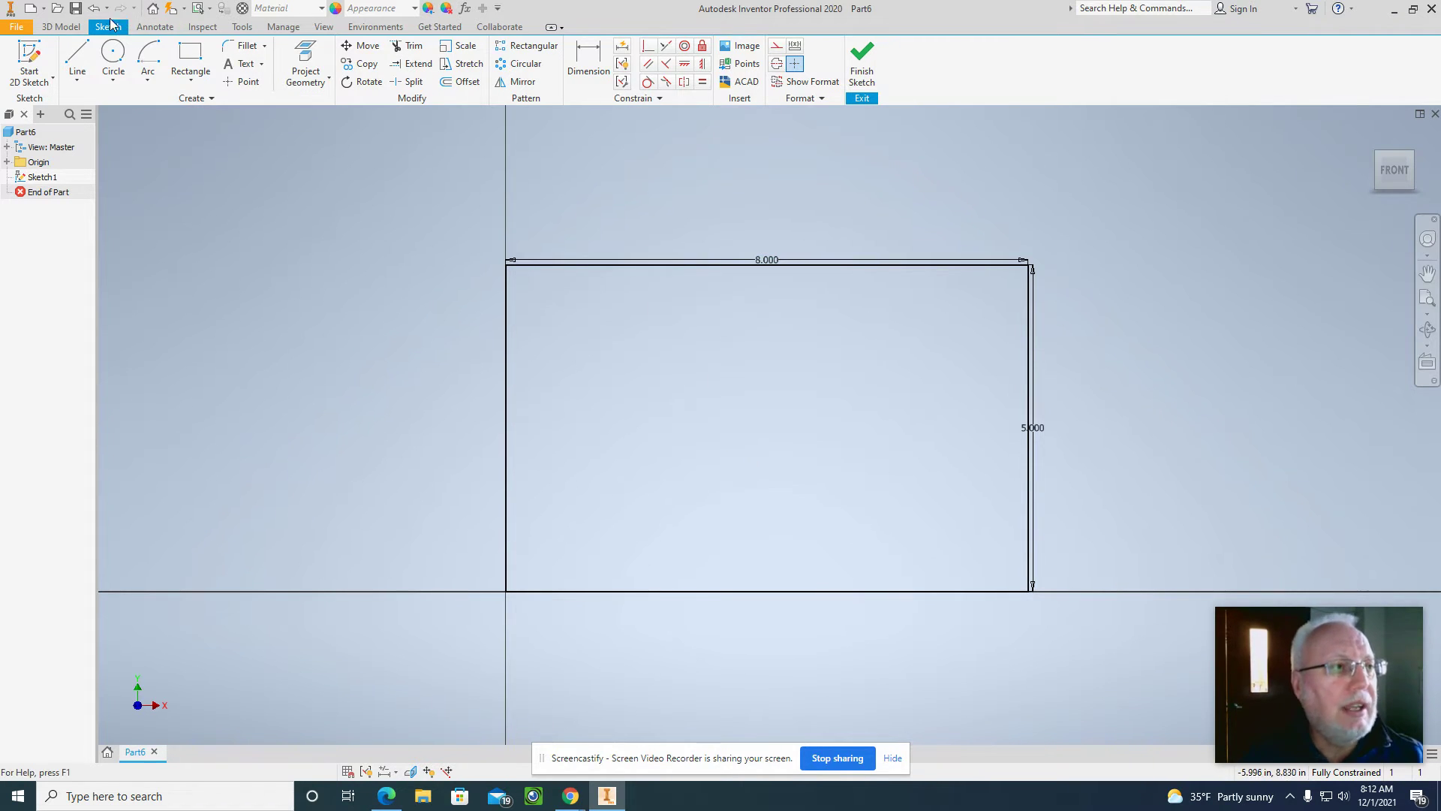
# Sketch a five-line notch with sloped upper sides and a floor about 2.5 in wide in the rectangle's upper edge, and trim the edge across its opening
pyautogui.click(77, 60)
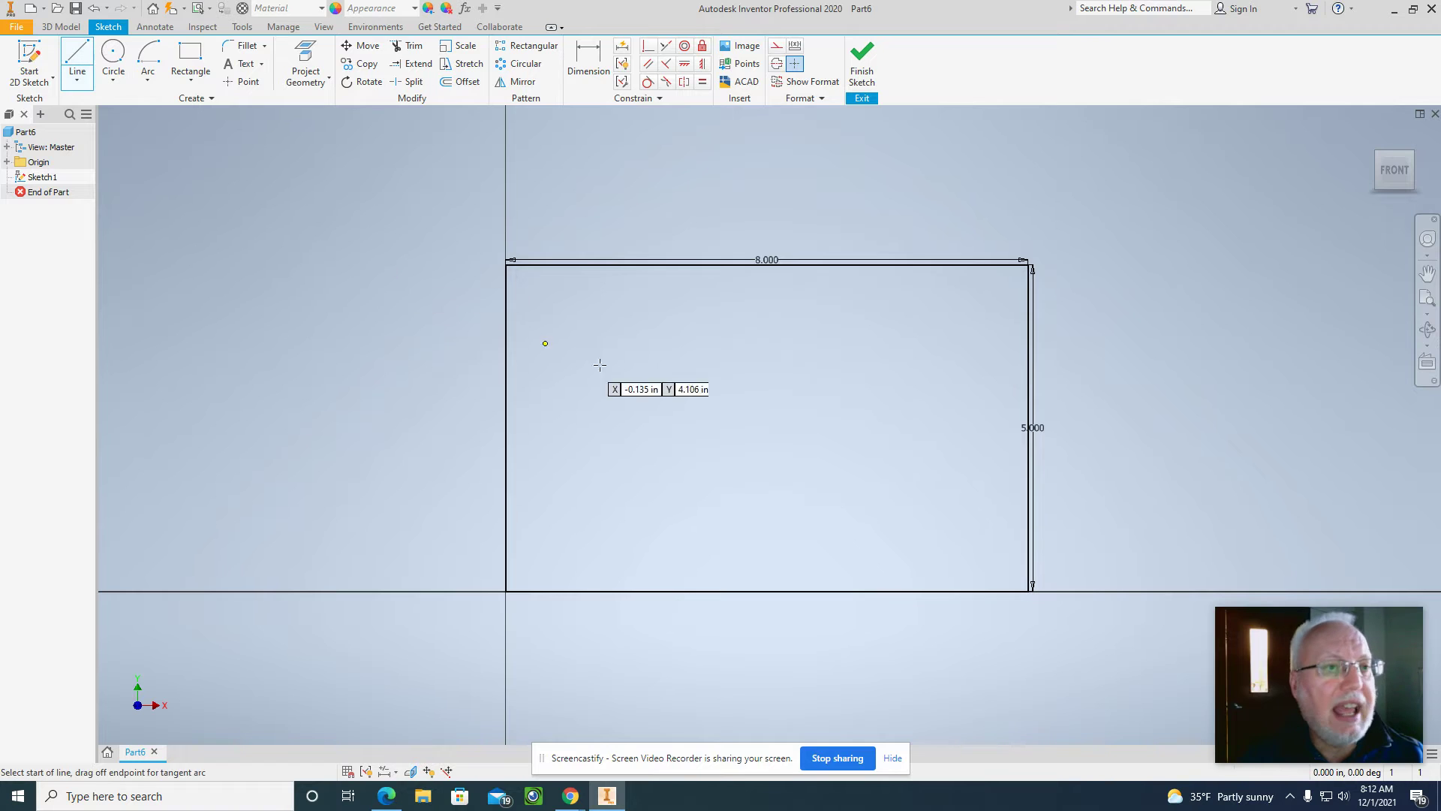
pyautogui.click(647, 264)
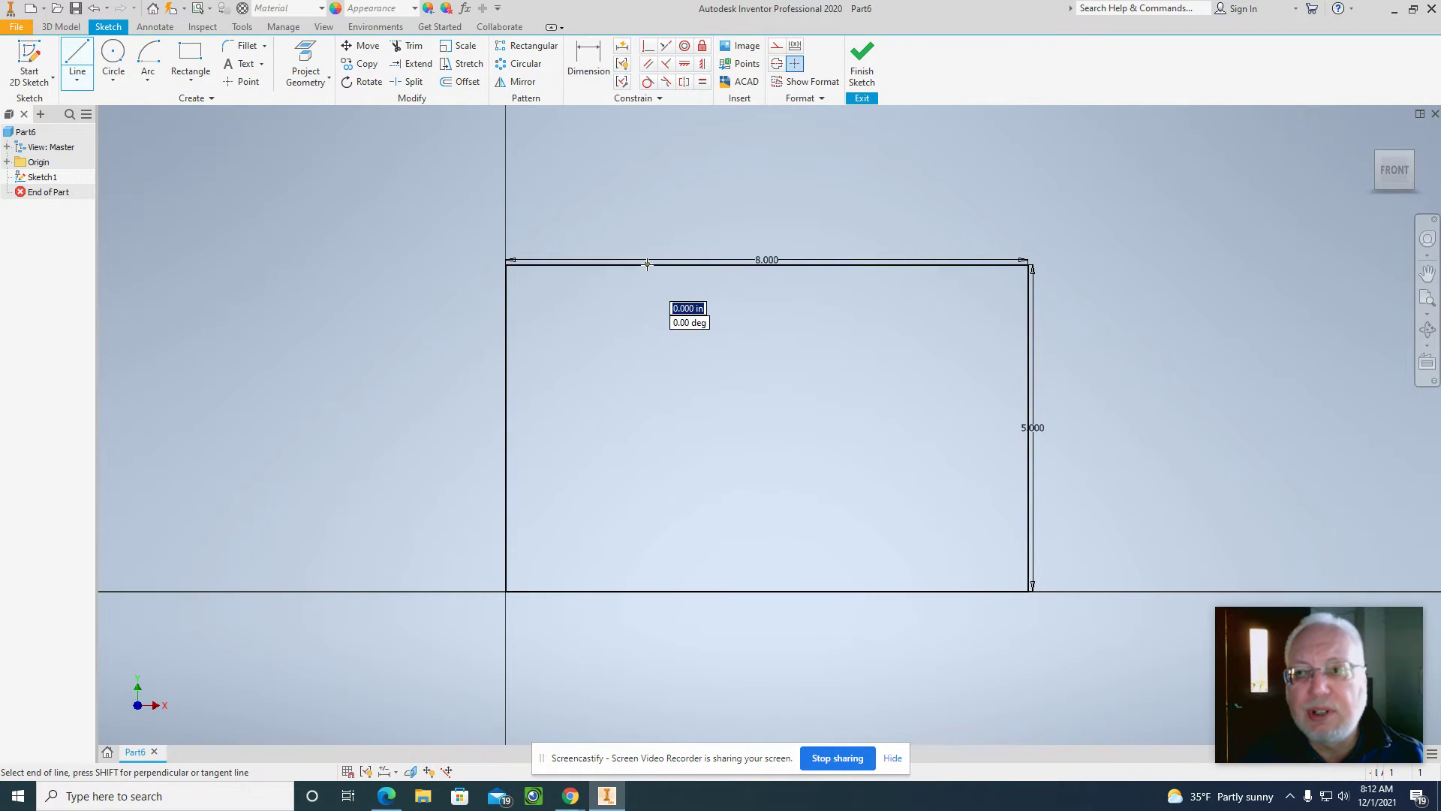
pyautogui.click(727, 393)
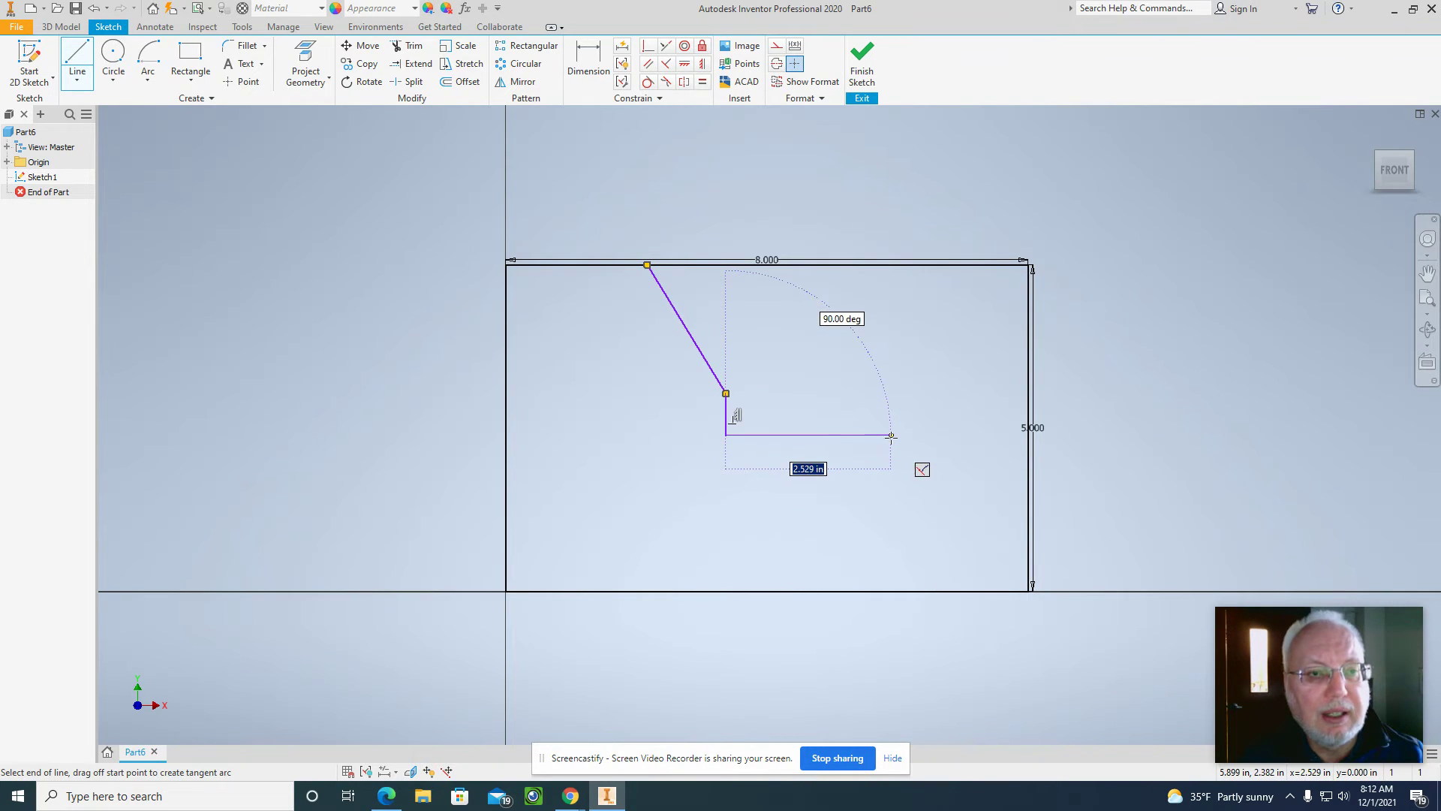
pyautogui.click(891, 435)
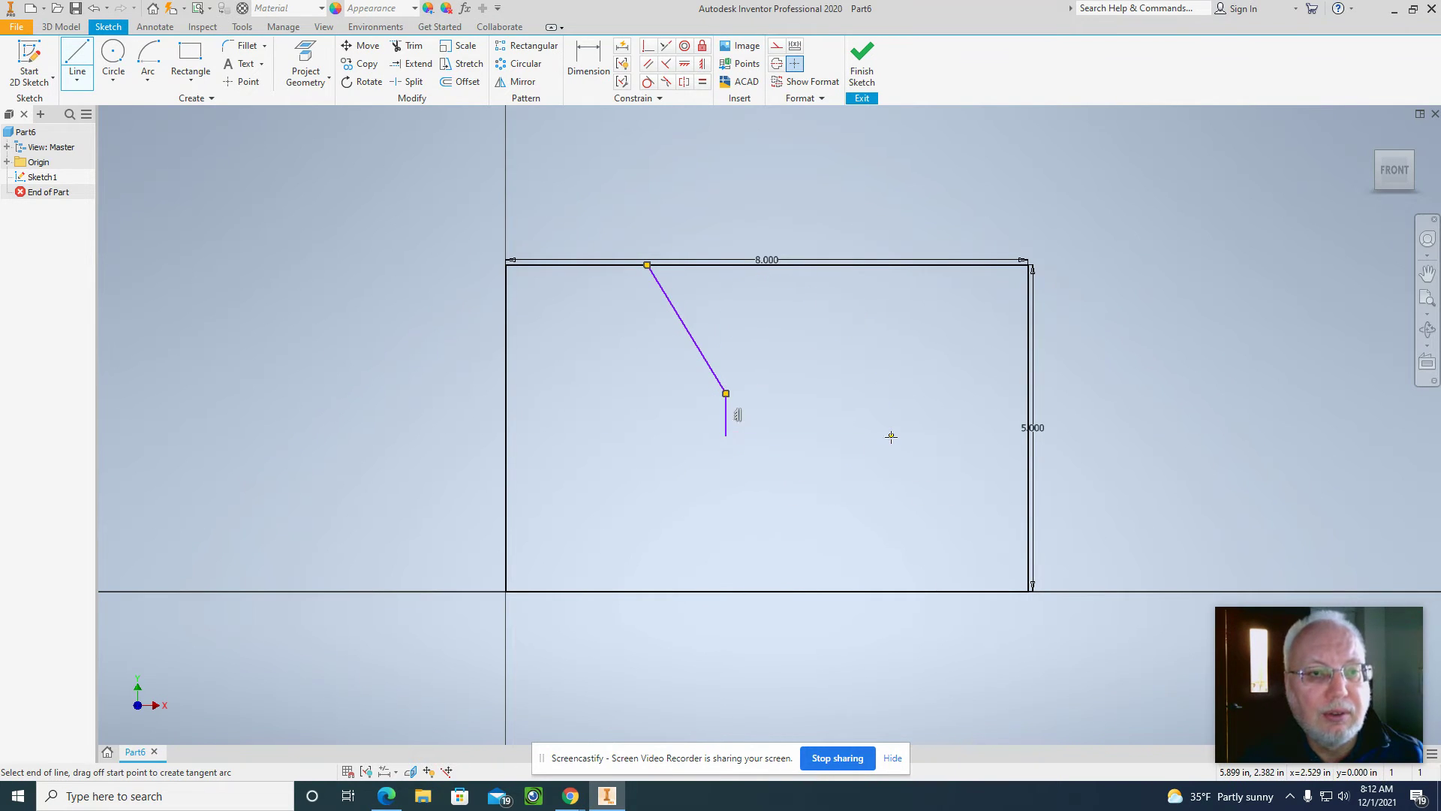
pyautogui.click(892, 392)
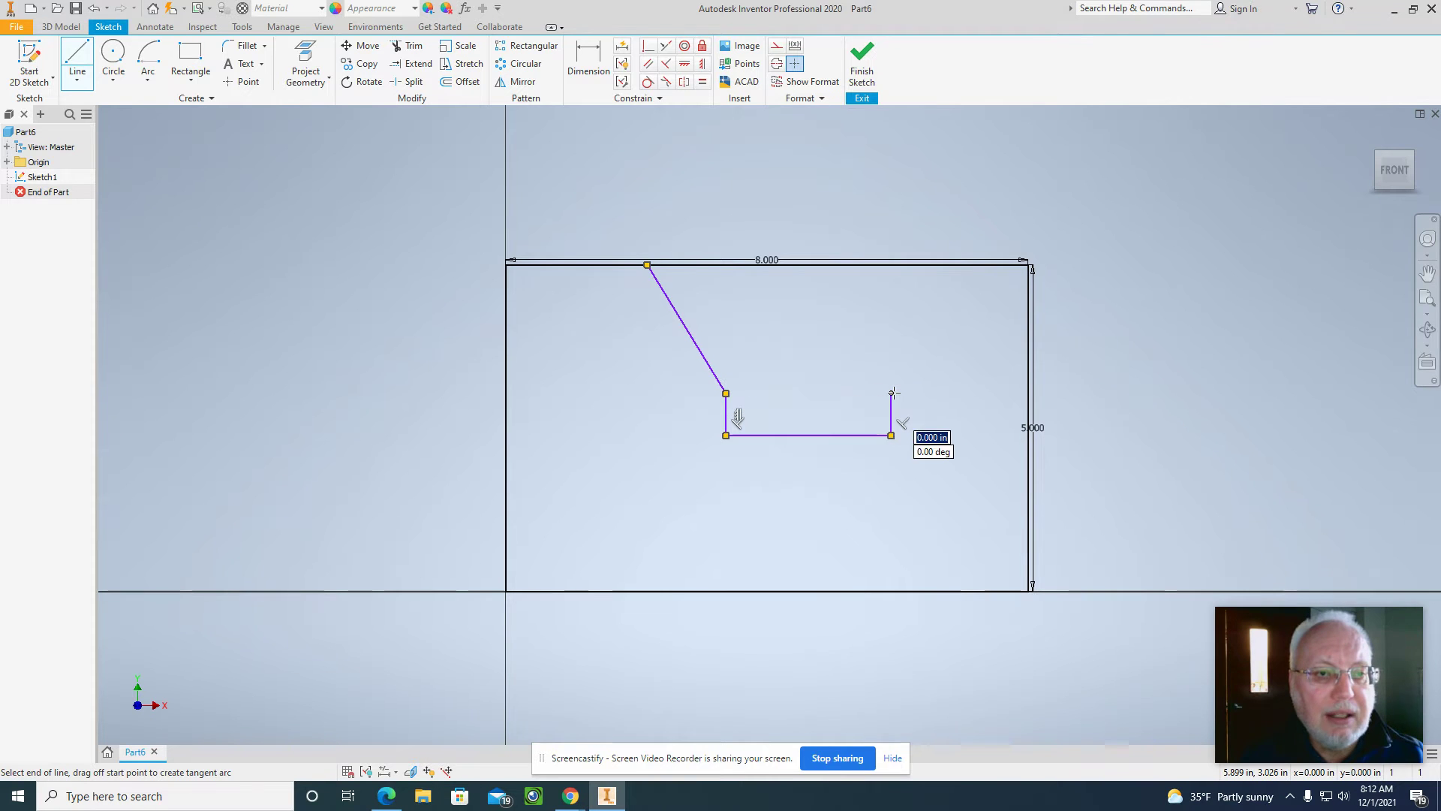
pyautogui.doubleClick(952, 265)
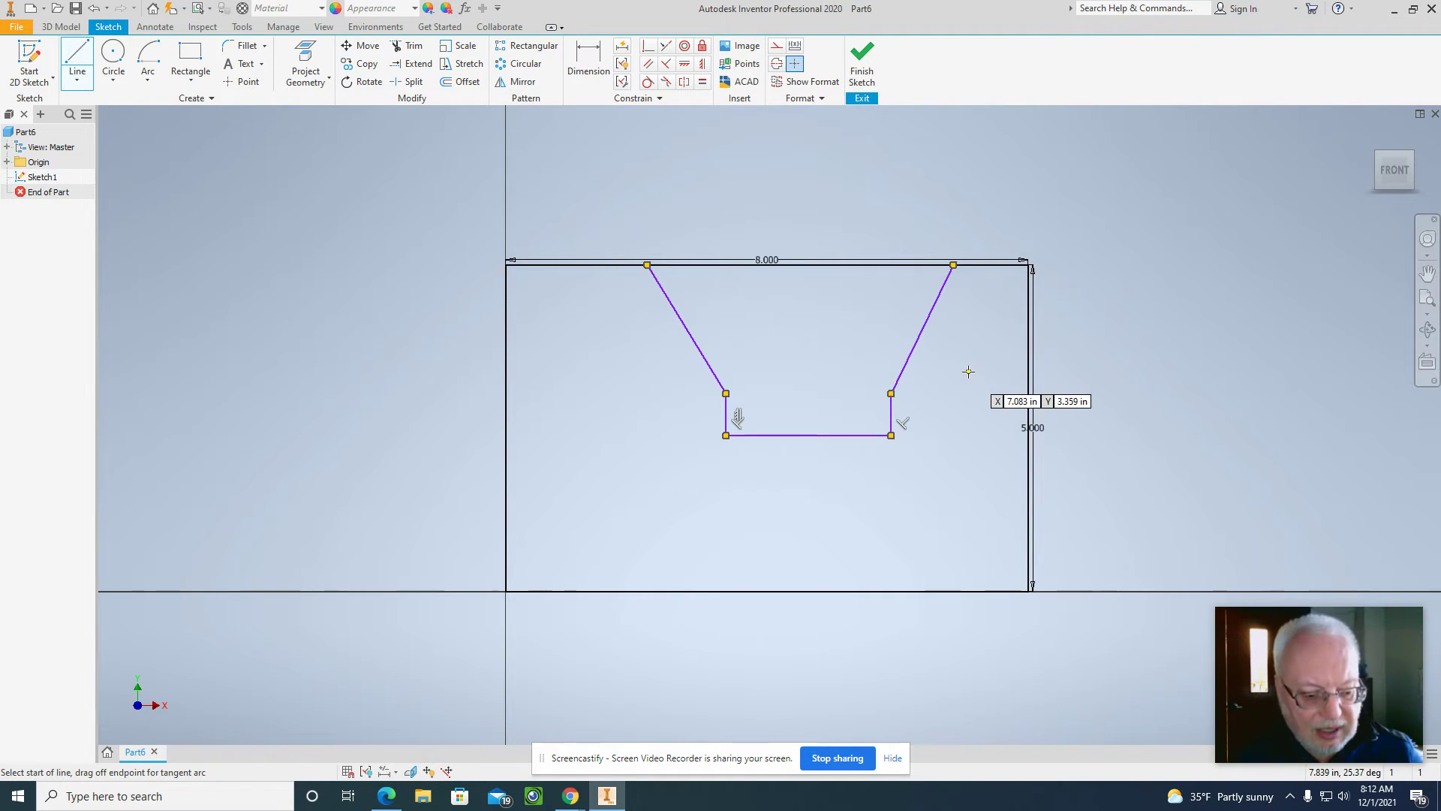
pyautogui.press('Escape')
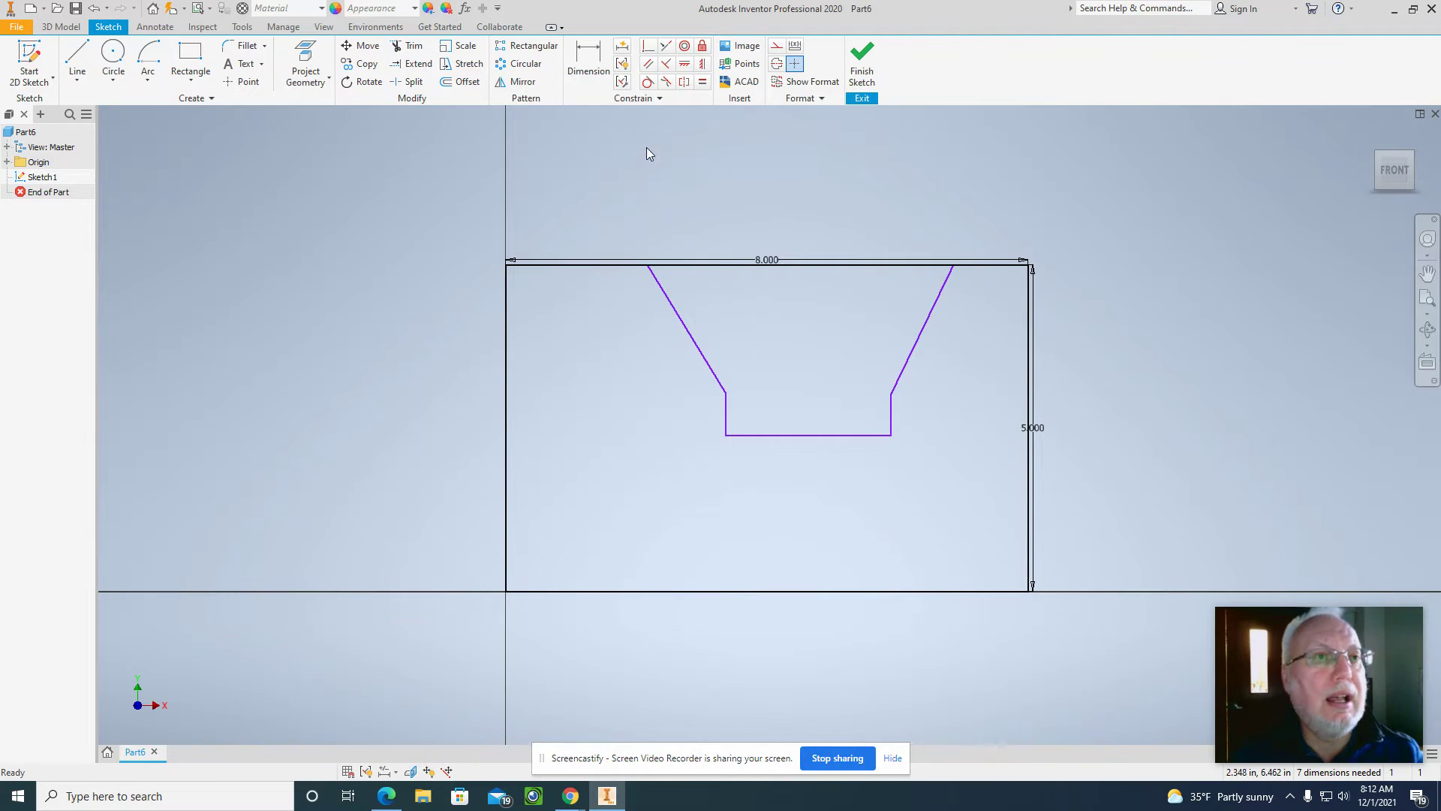
pyautogui.click(403, 48)
pyautogui.click(830, 264)
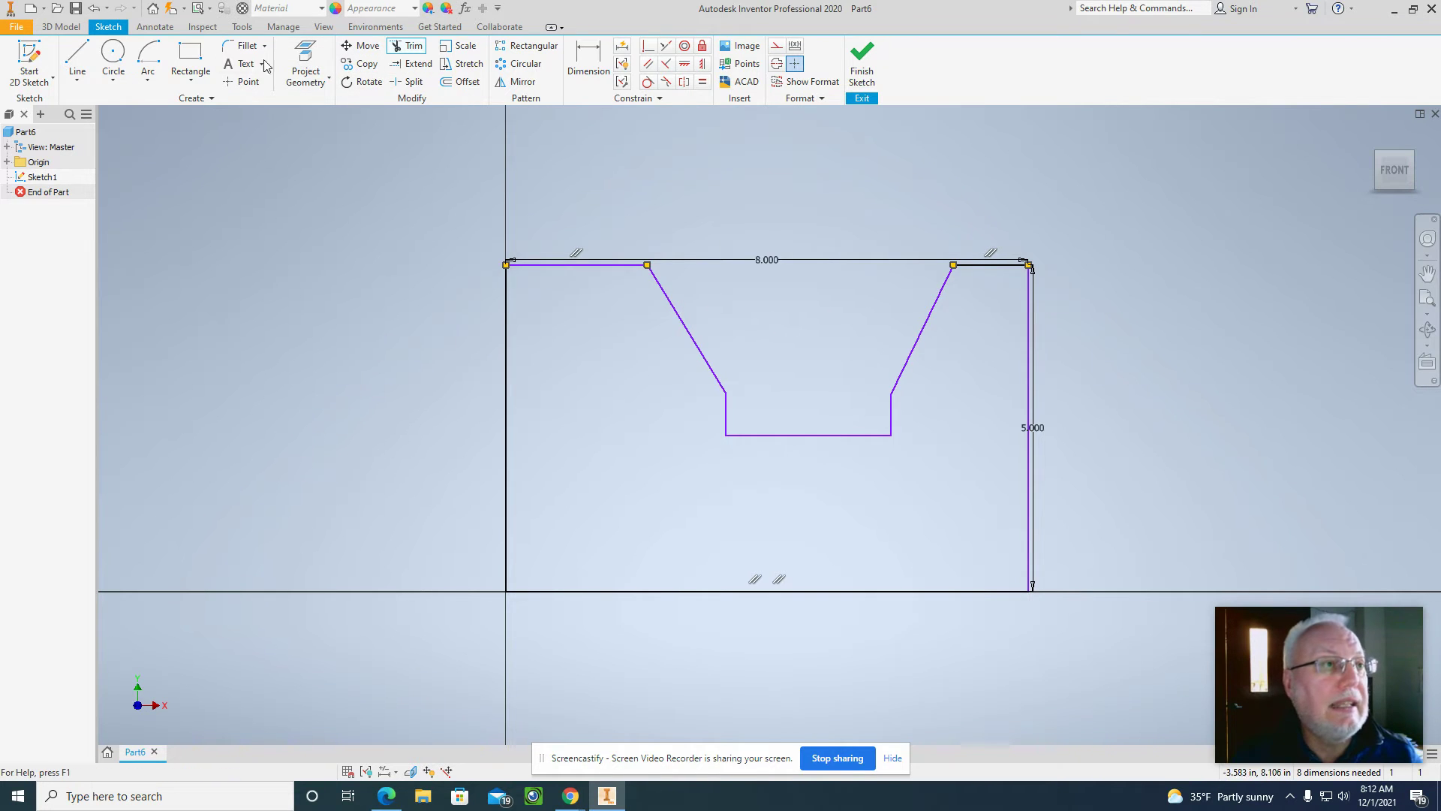
# Dimension the upper-left horizontal edge beside the notch to 1.5 in
pyautogui.click(593, 78)
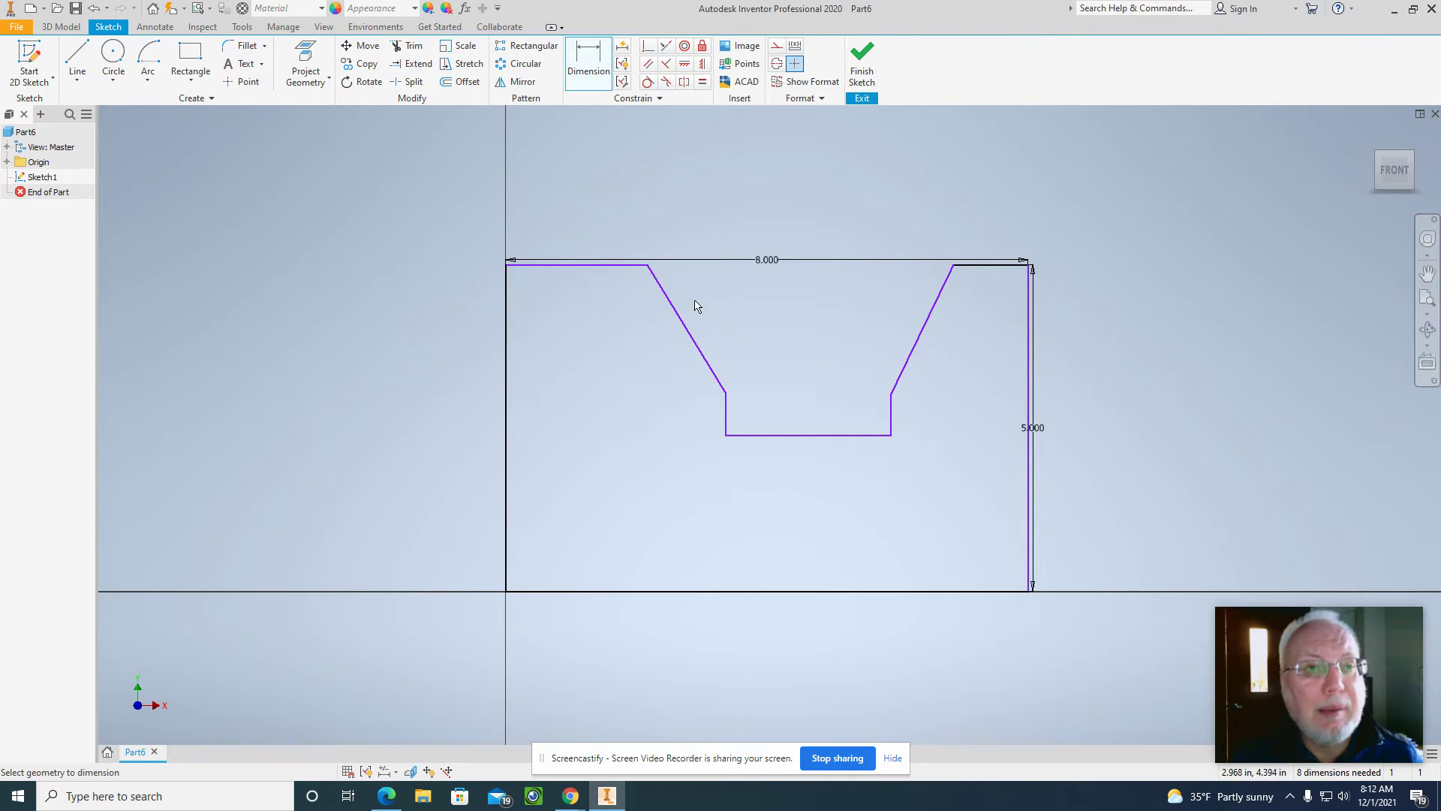
pyautogui.click(590, 265)
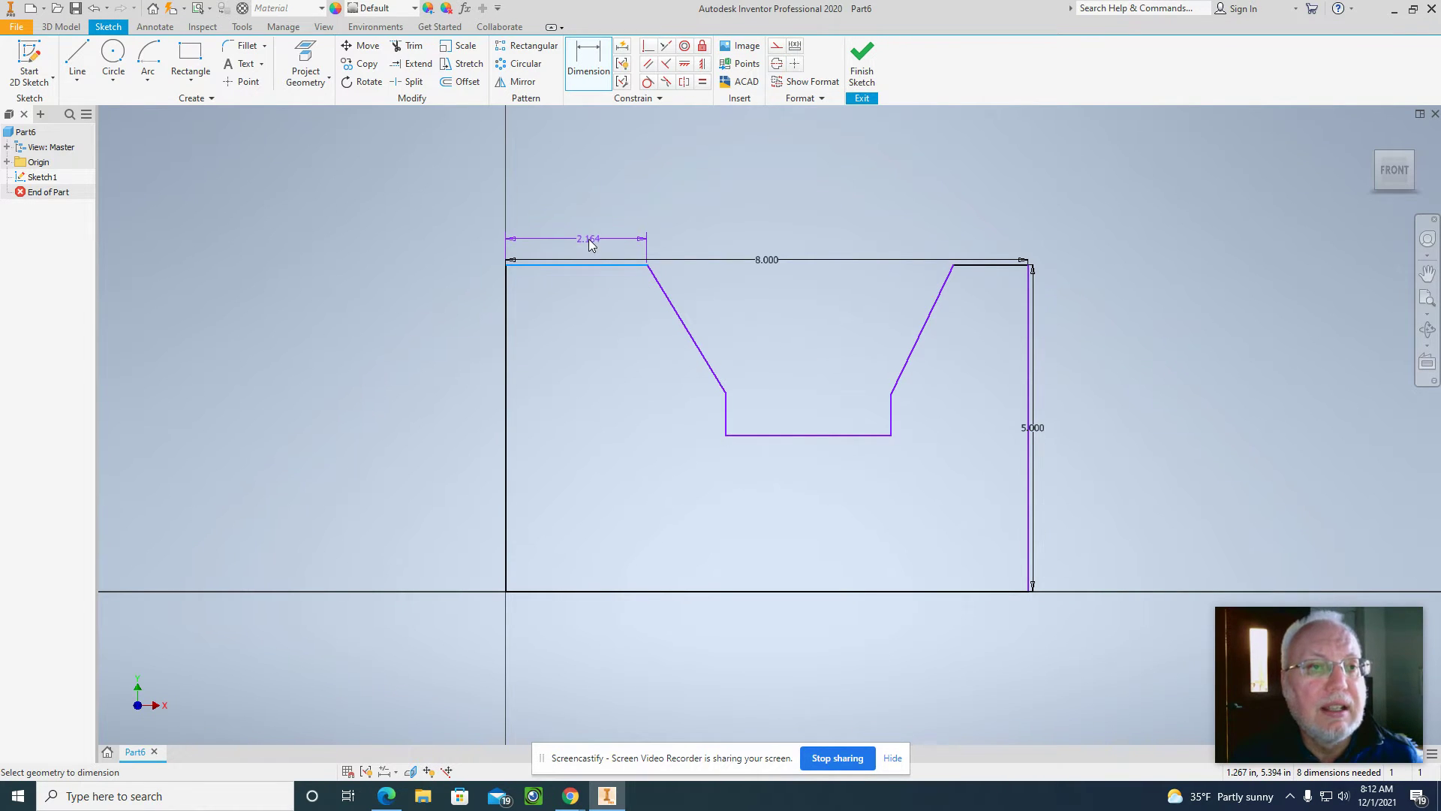
pyautogui.click(590, 239)
pyautogui.write('1.5')
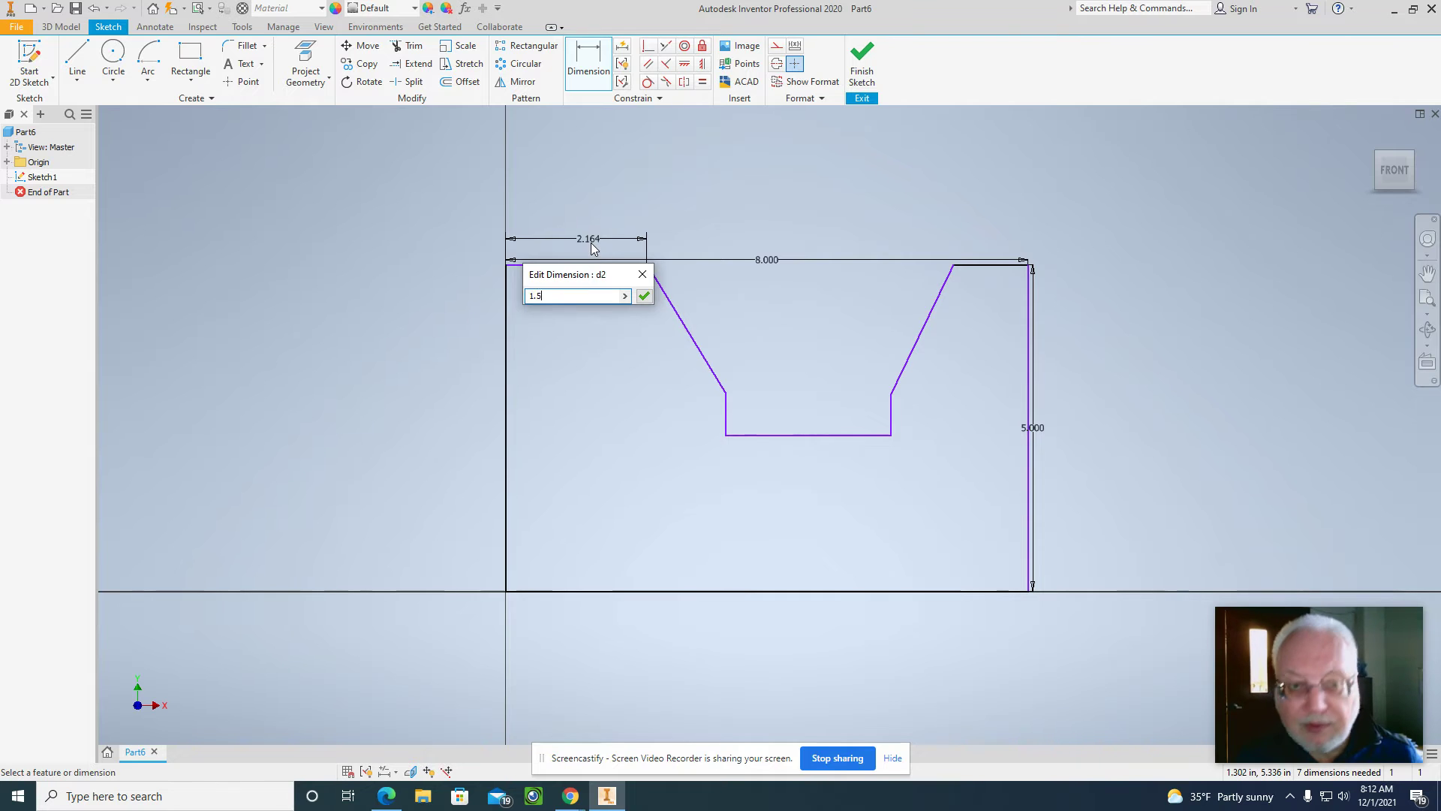
pyautogui.press('Return')
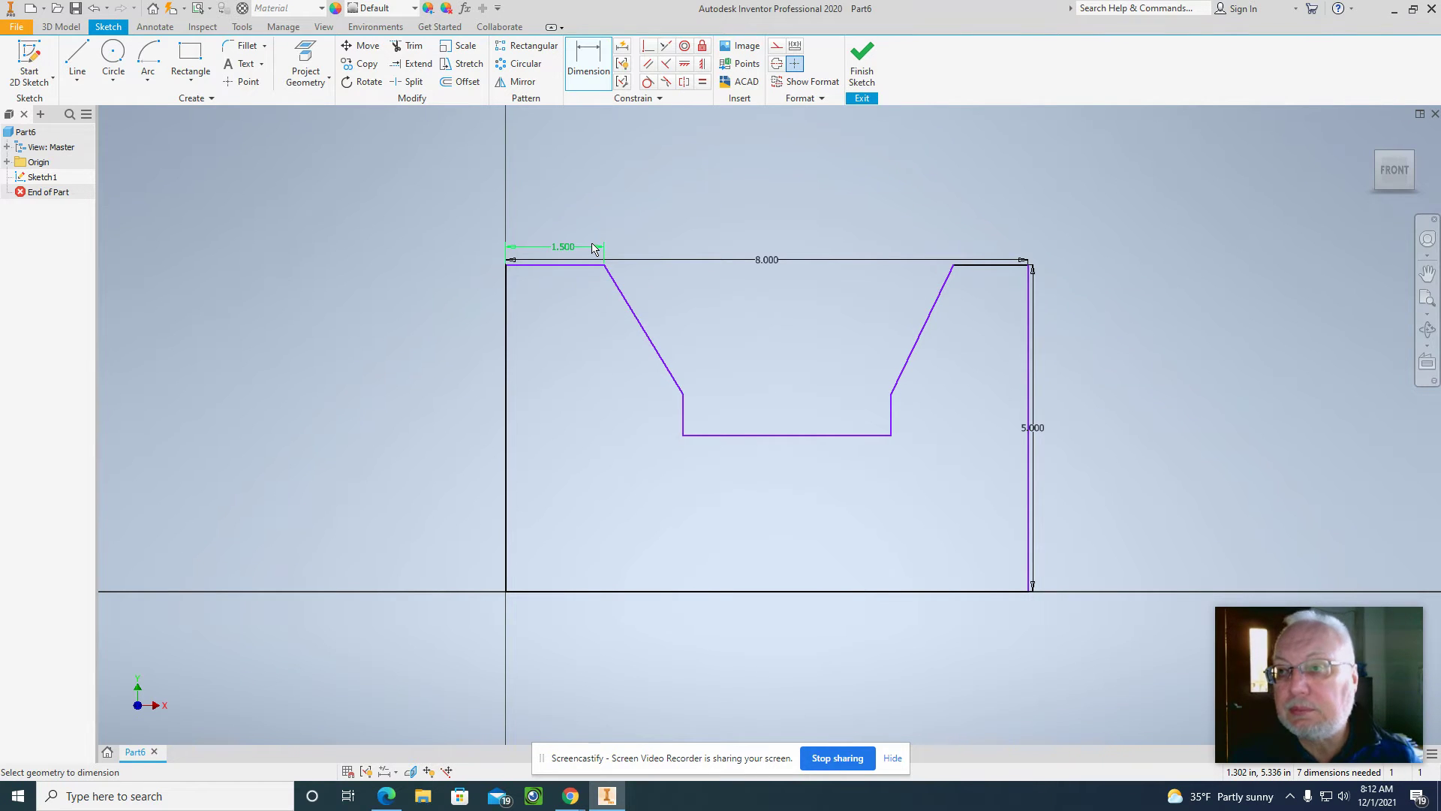
# Dimension the horizontal distance from the profile's left edge to the notch's left vertical wall as 3 in
pyautogui.click(506, 281)
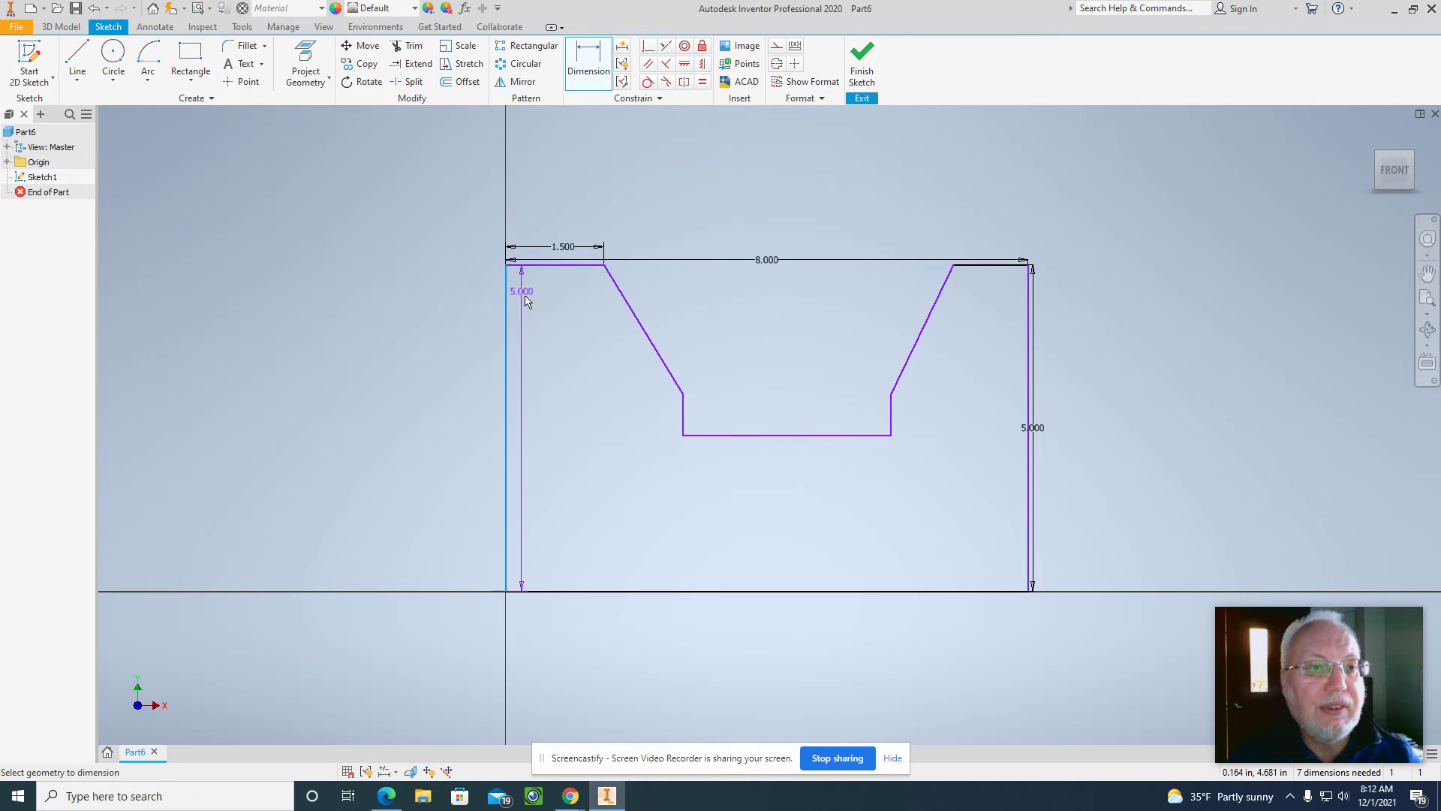
pyautogui.click(683, 394)
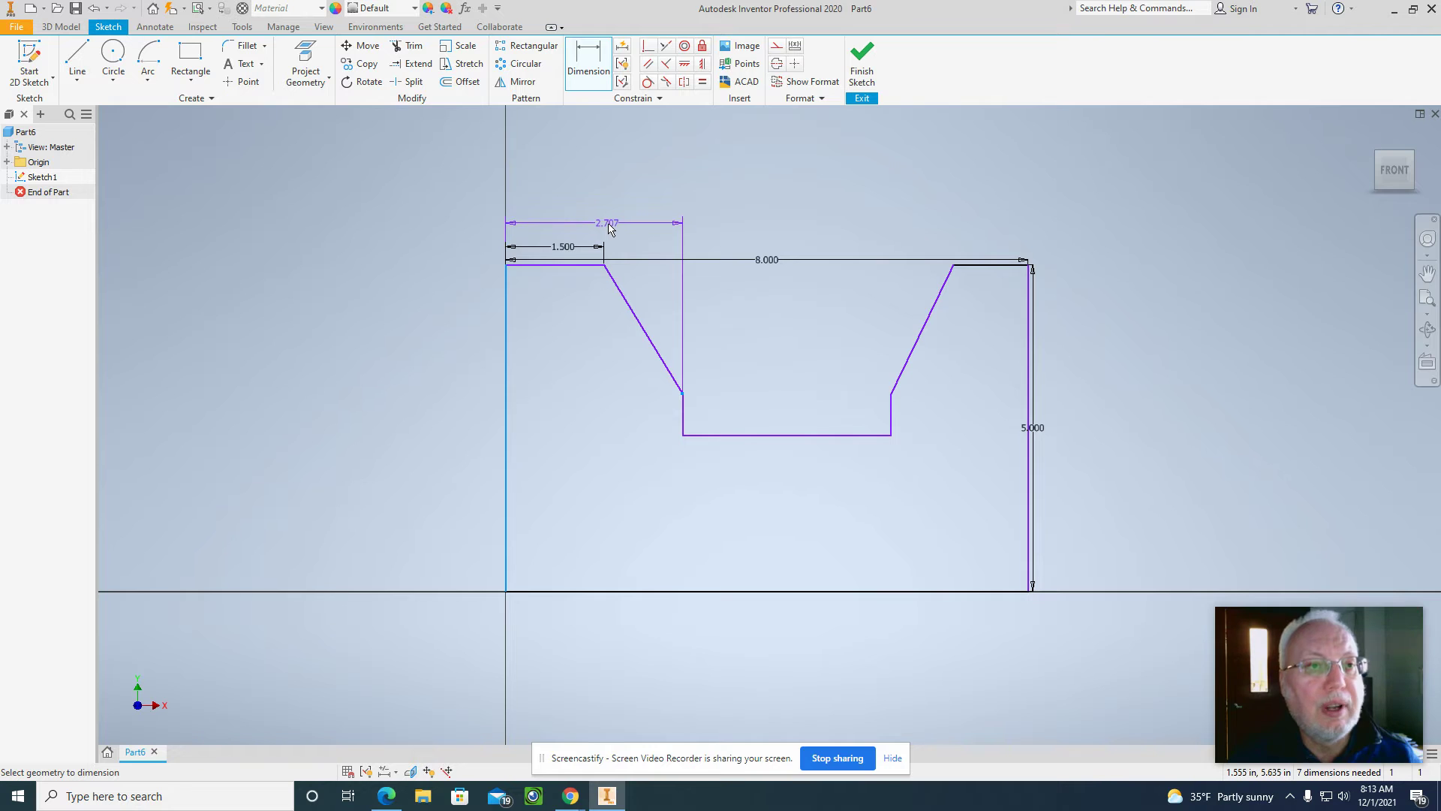
pyautogui.click(605, 228)
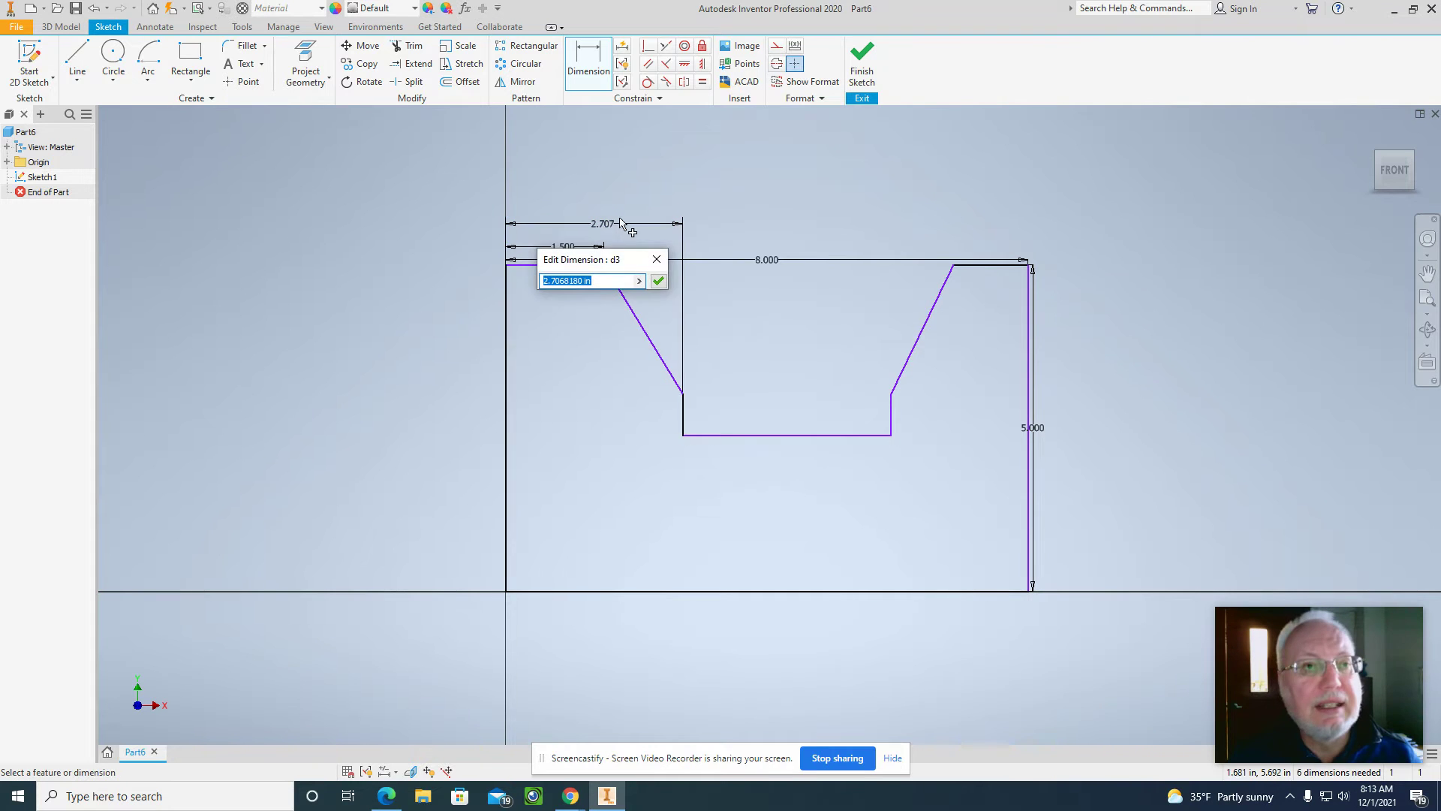
pyautogui.write('3')
pyautogui.press('Return')
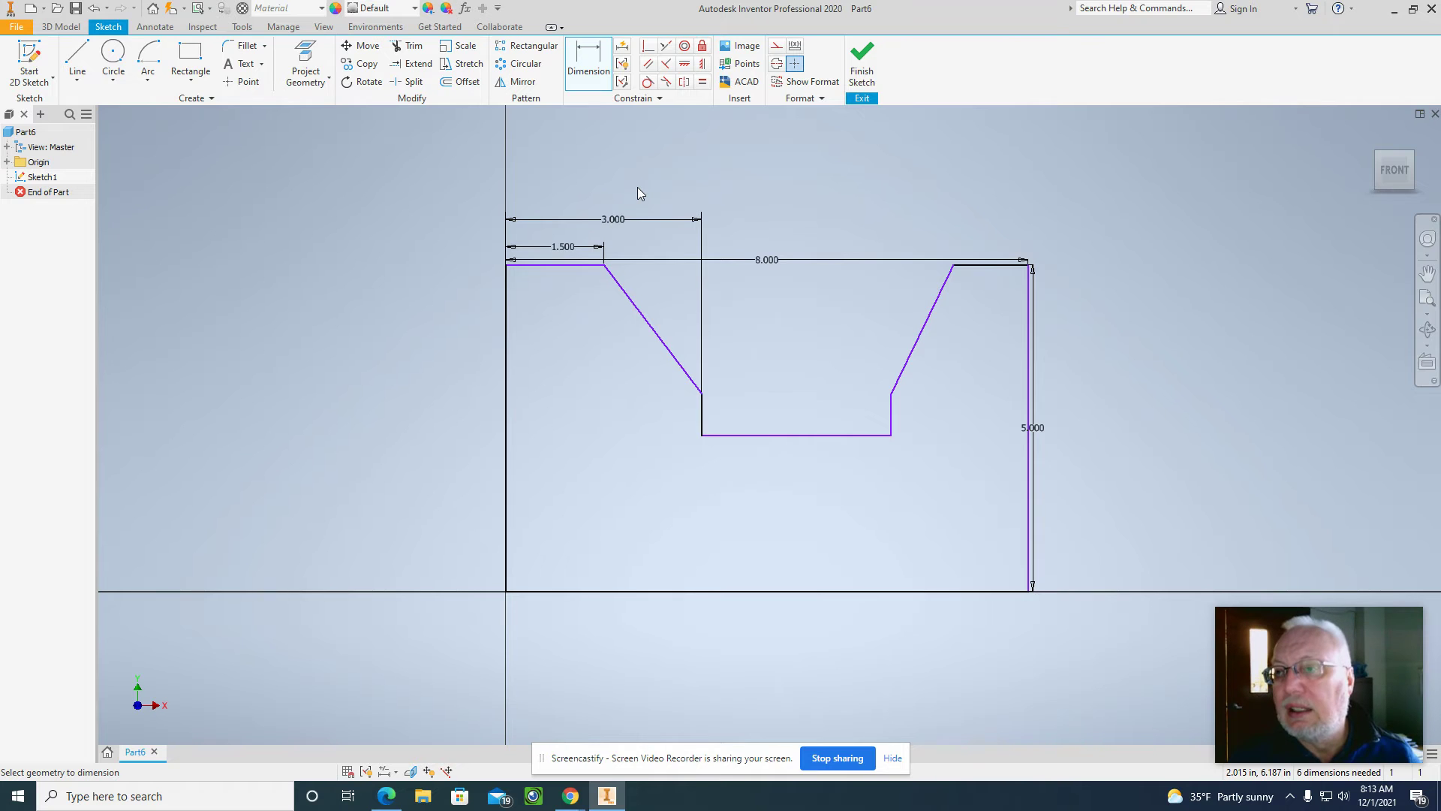
# Dimension the horizontal distance from the profile's left edge to the notch's right vertical wall as 6.5 in
pyautogui.click(505, 302)
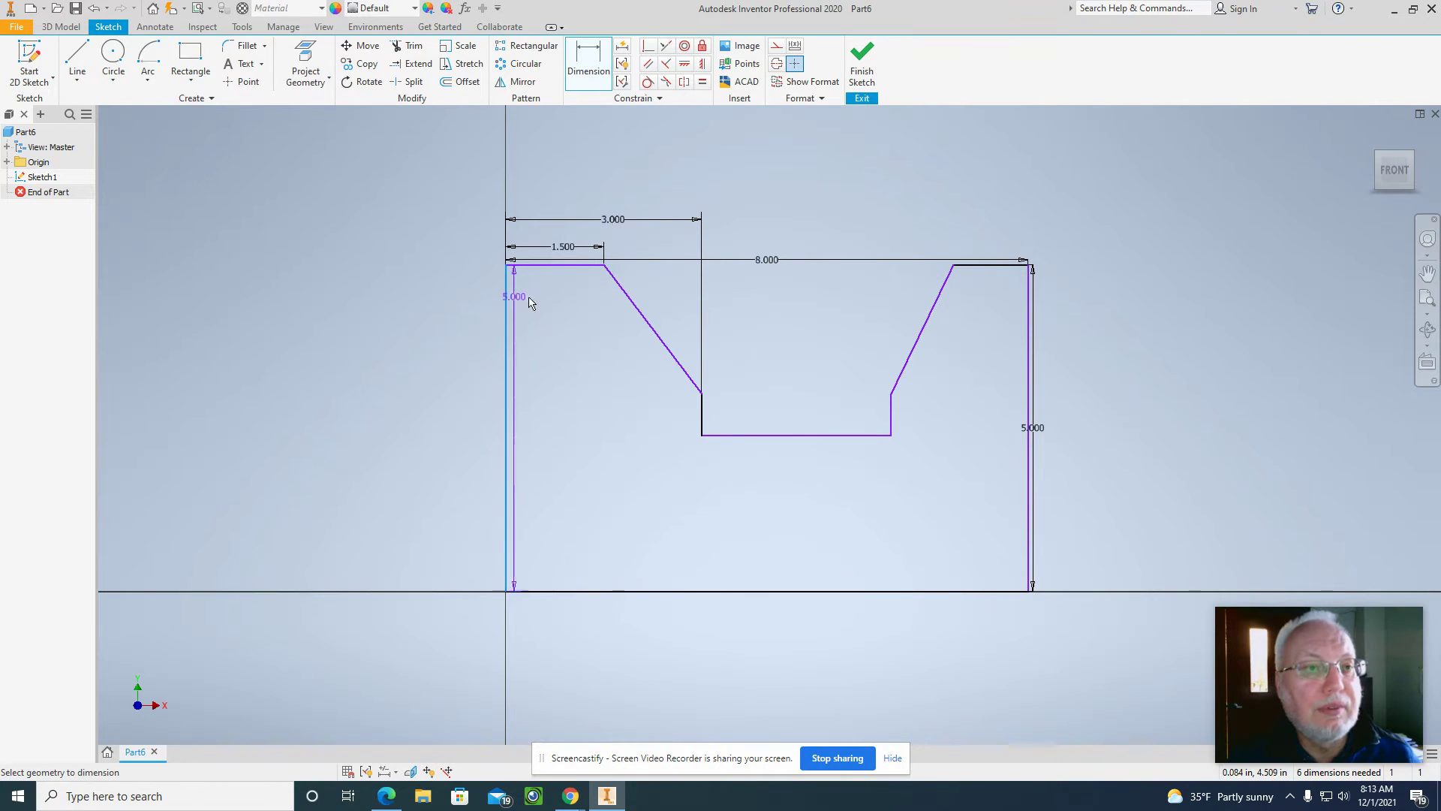
pyautogui.click(894, 410)
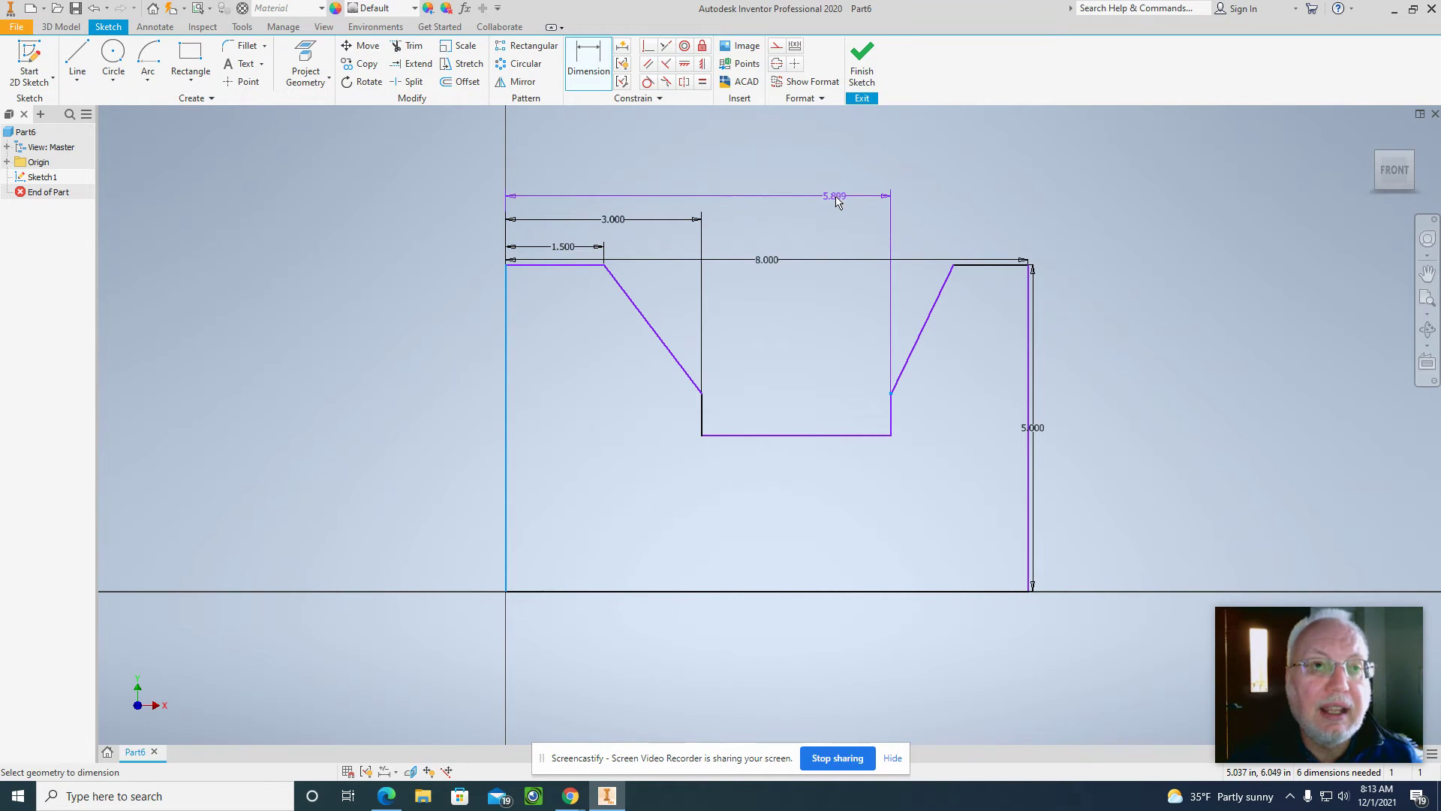
pyautogui.click(800, 191)
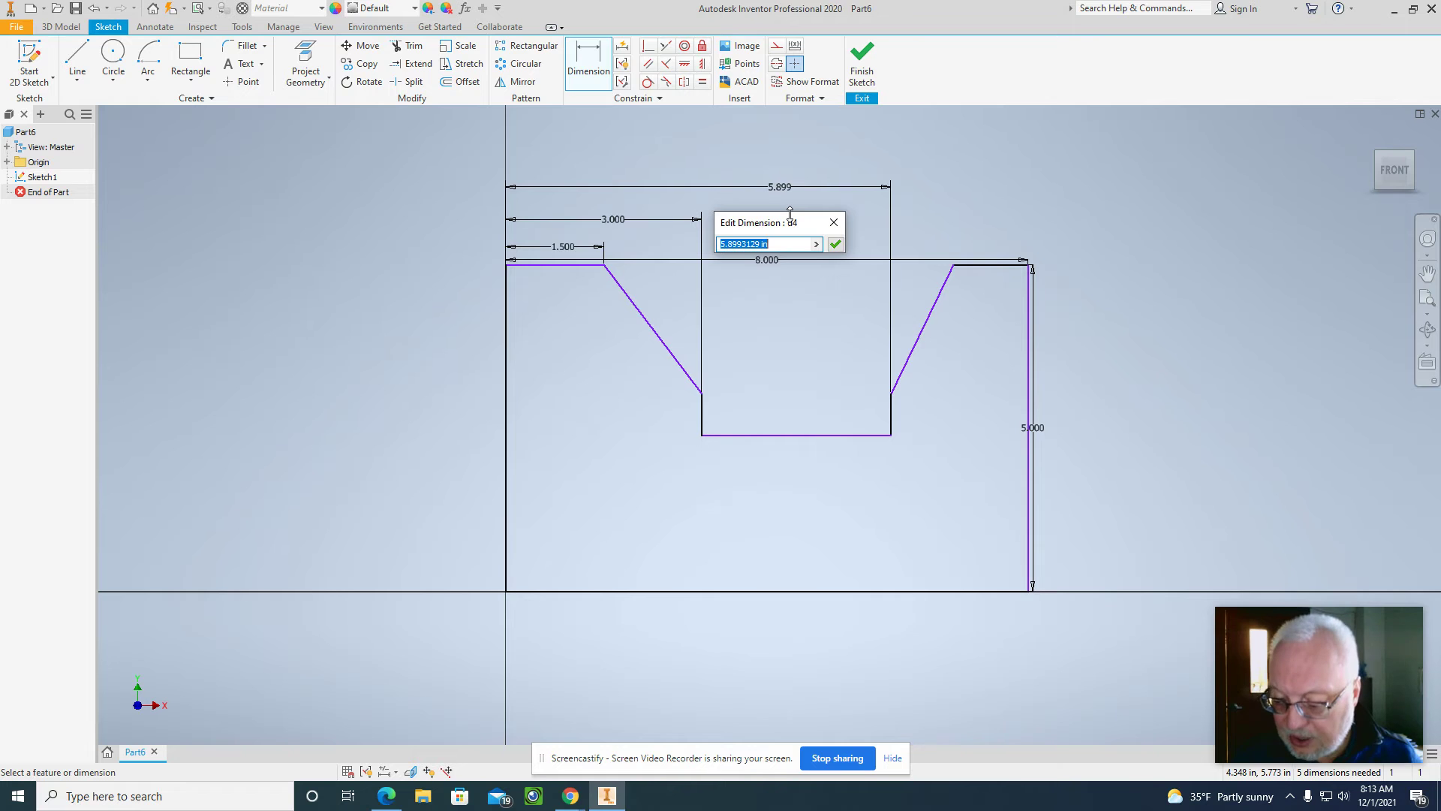
pyautogui.write('6.5')
pyautogui.press('Return')
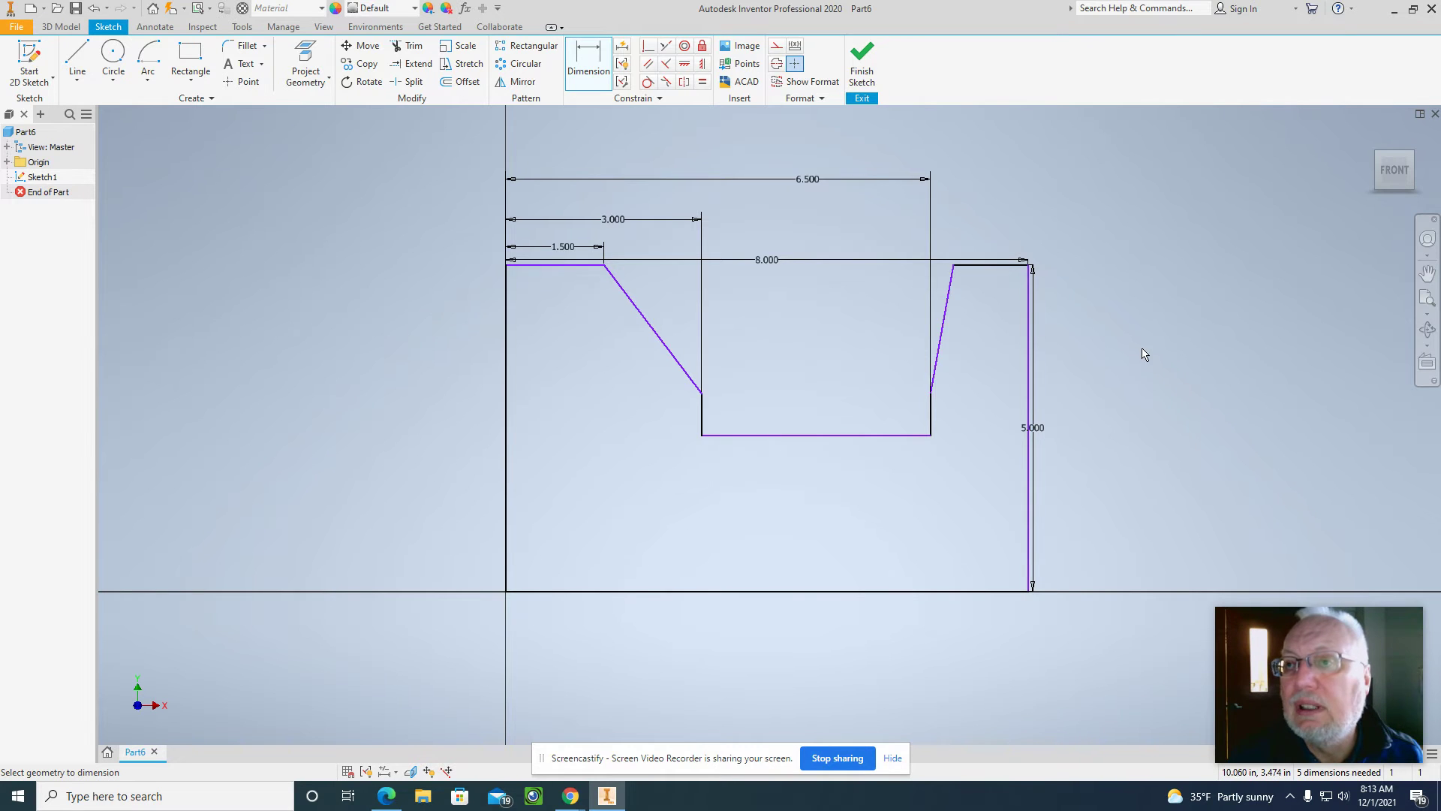
# Set the horizontal dimension from the profile's left edge to the notch's right vertical wall to 5 in
pyautogui.doubleClick(807, 180)
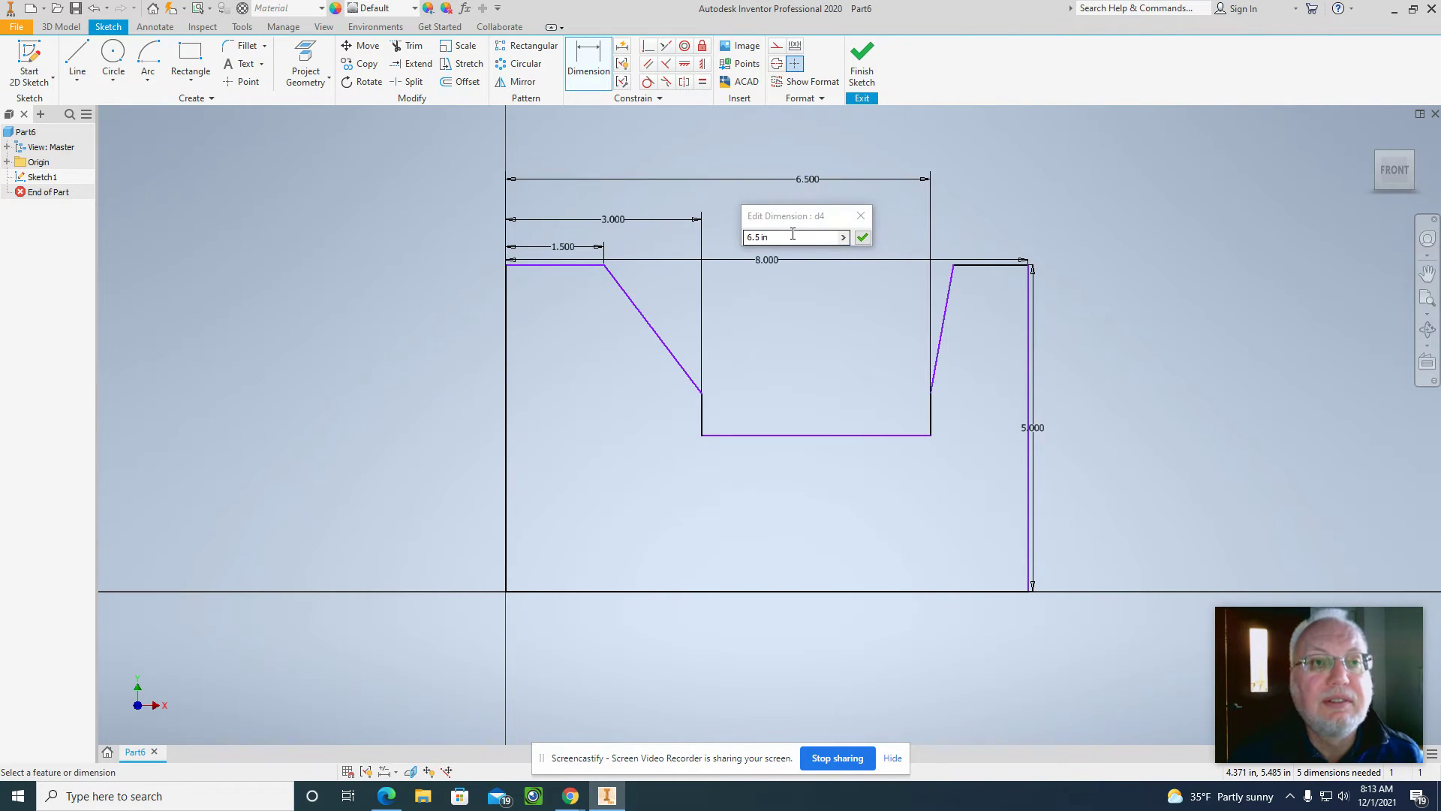
pyautogui.write('5')
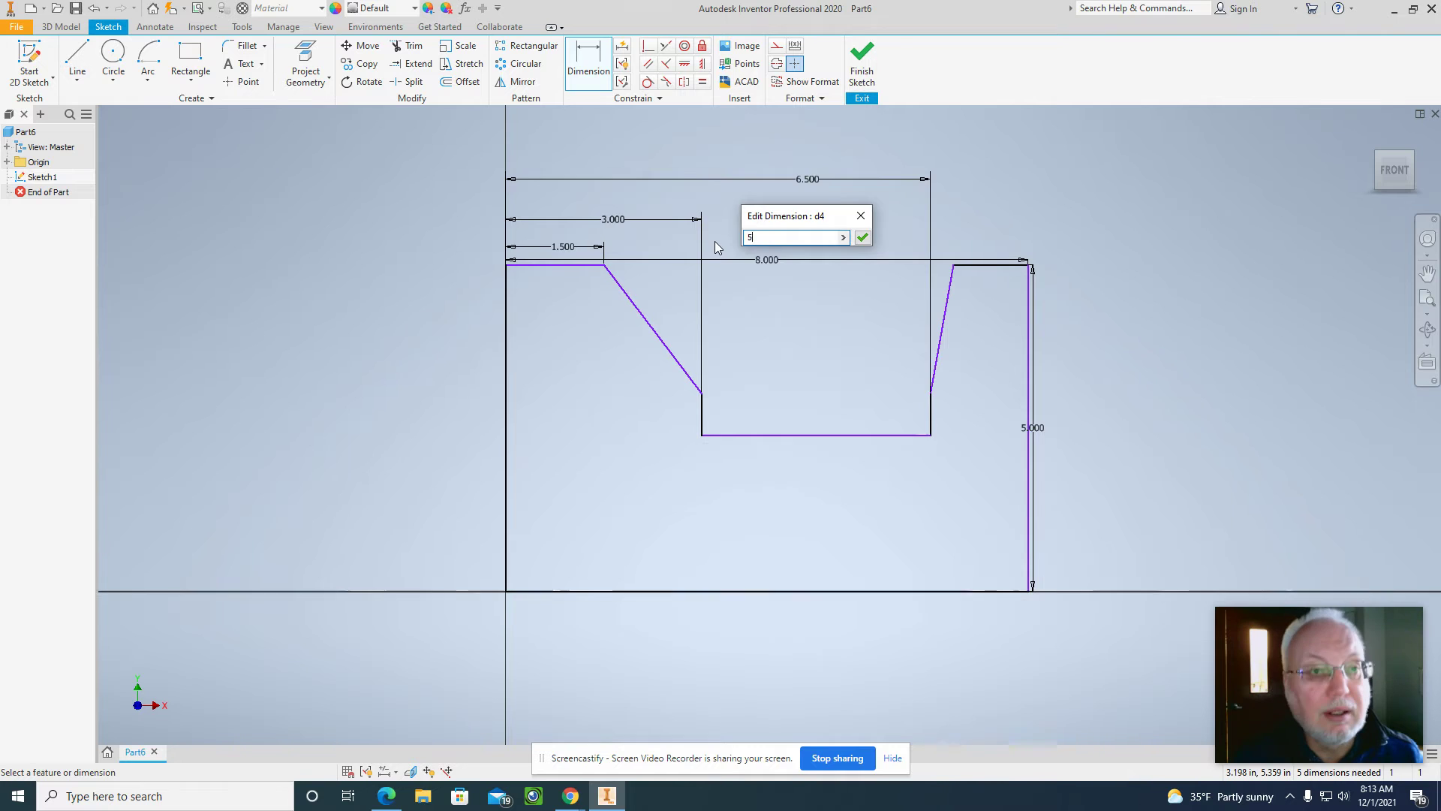
pyautogui.press('Return')
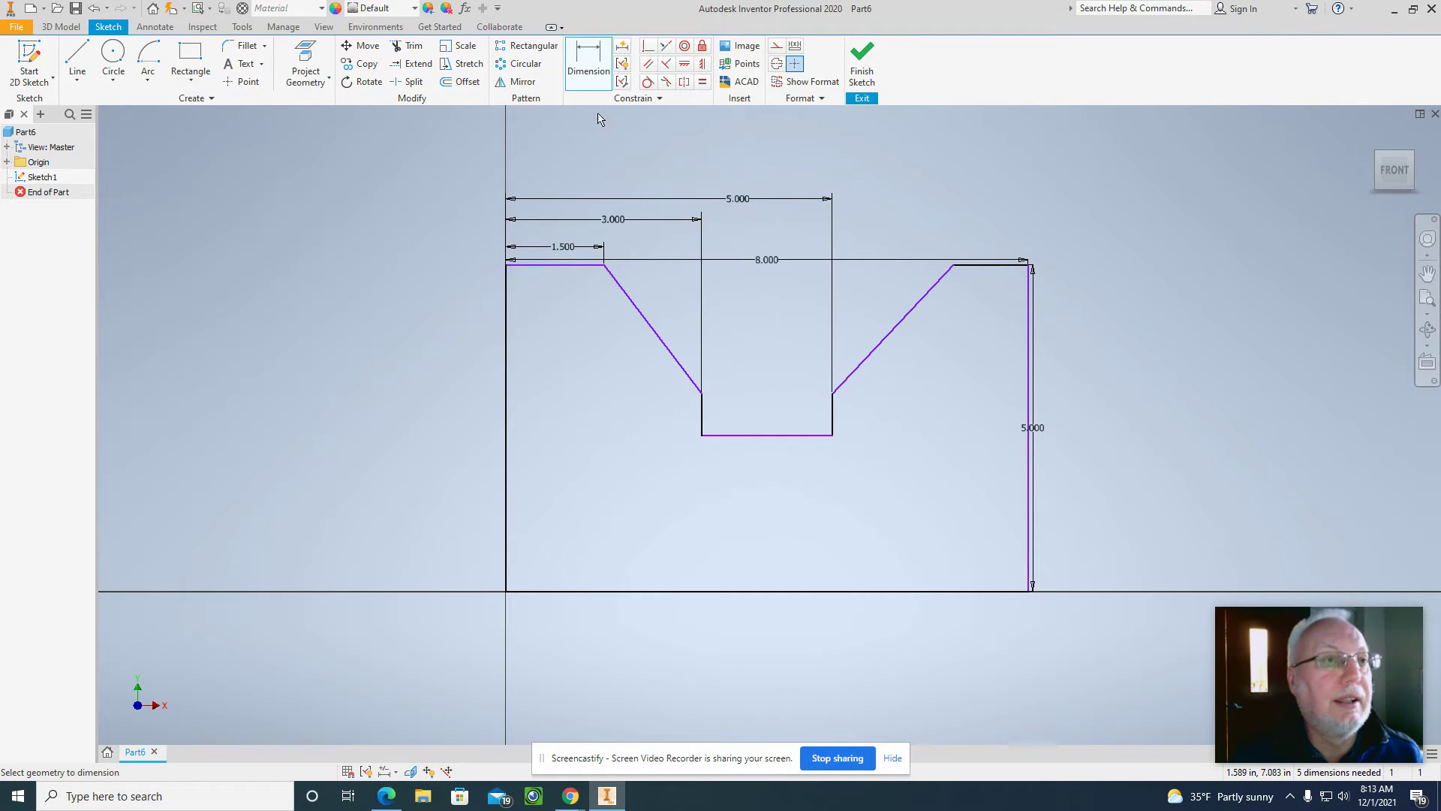
# Dimension the horizontal distance from the profile's left edge to the upper end of the notch's right slope as 6.5 in
pyautogui.click(507, 308)
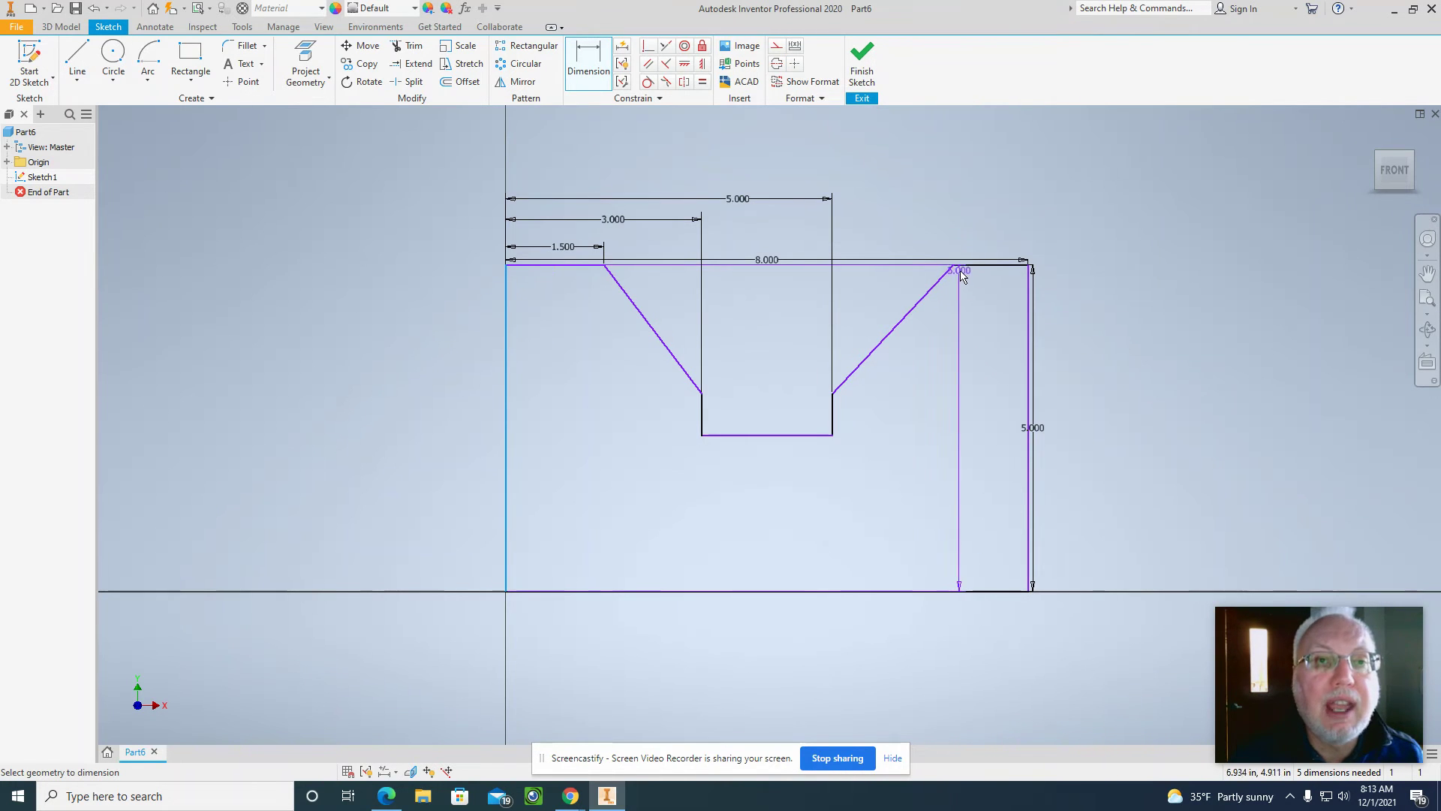
pyautogui.click(953, 266)
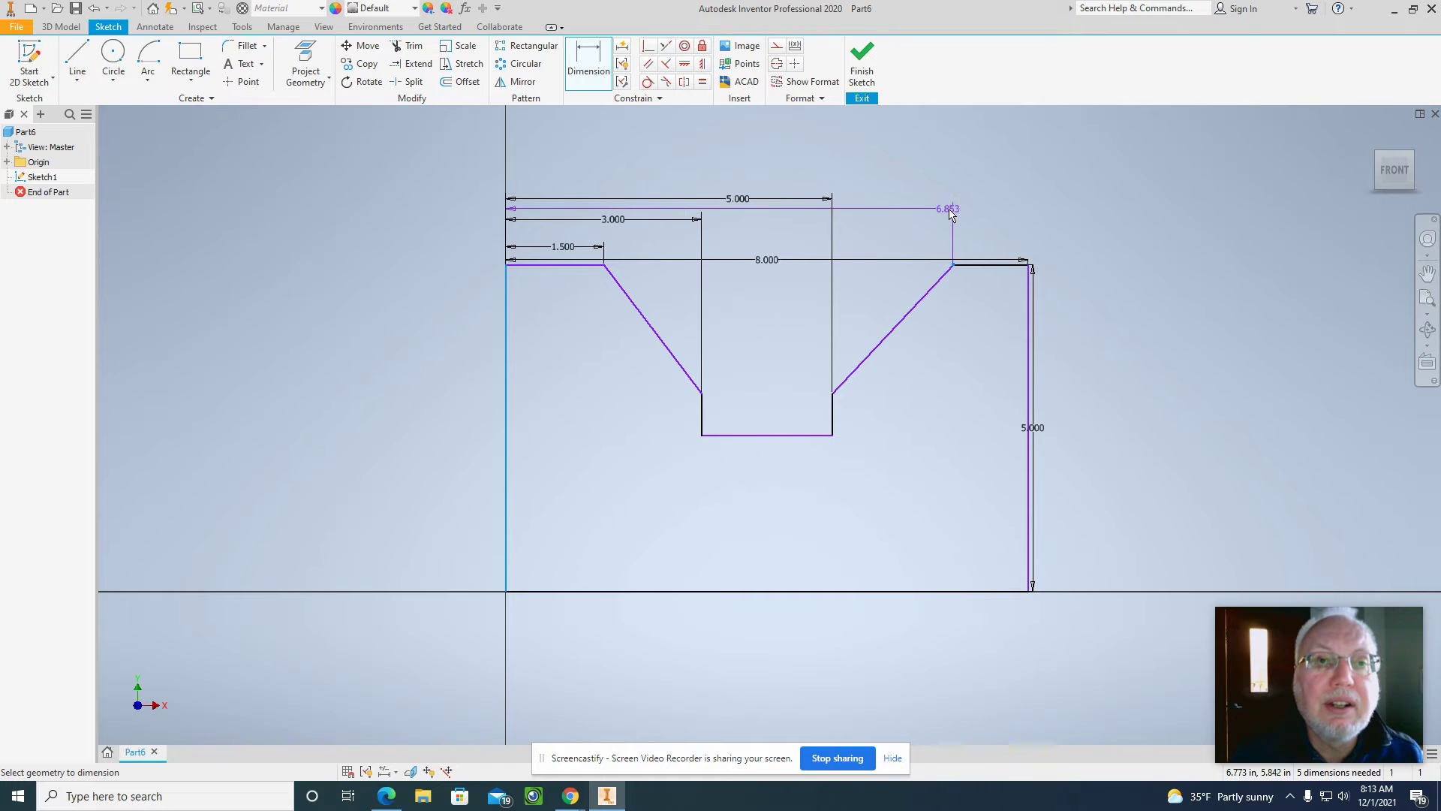
pyautogui.click(871, 169)
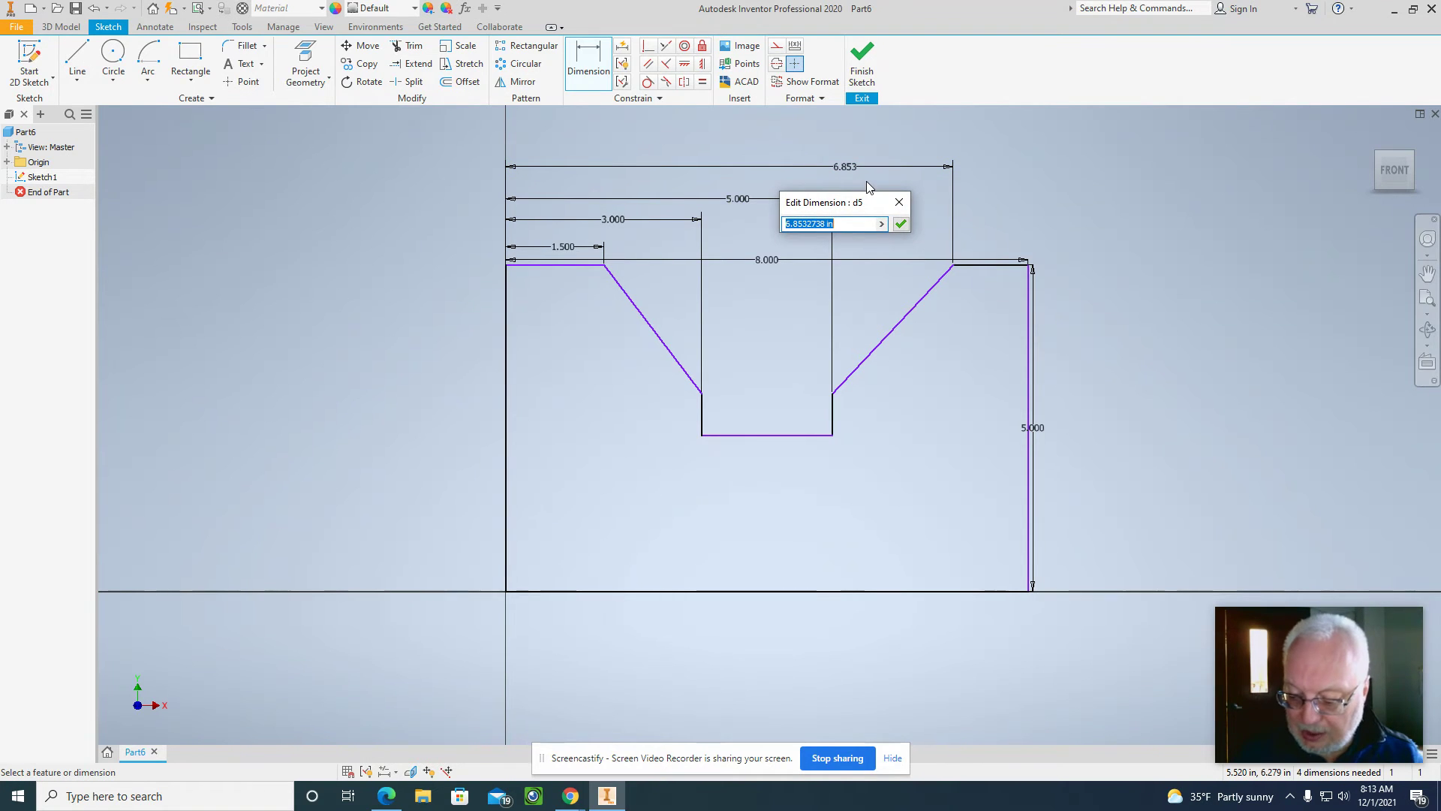
pyautogui.write('6.5')
pyautogui.press('Return')
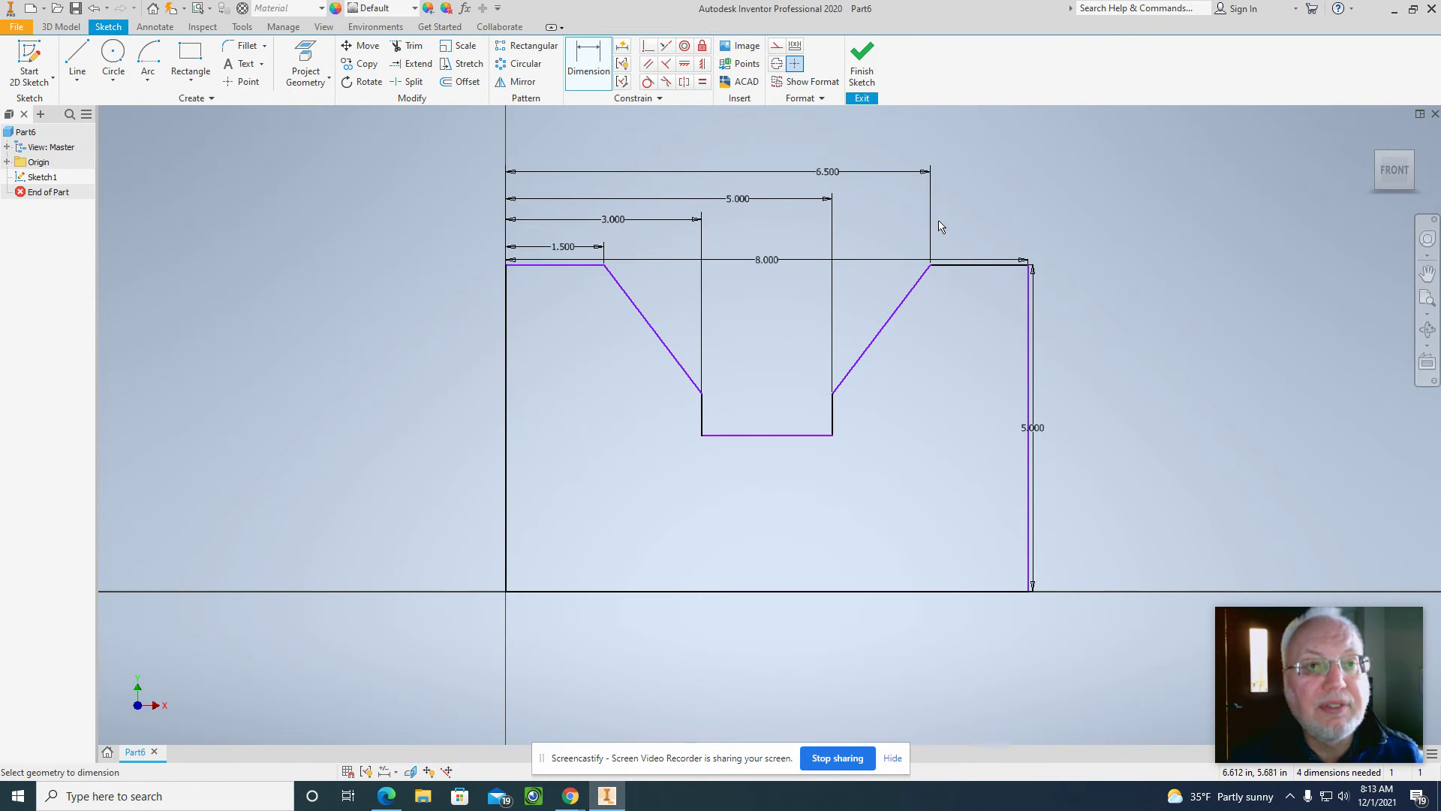
# Dimension the height of the notch floor above the profile's bottom edge as 2.25 in
pyautogui.click(1013, 592)
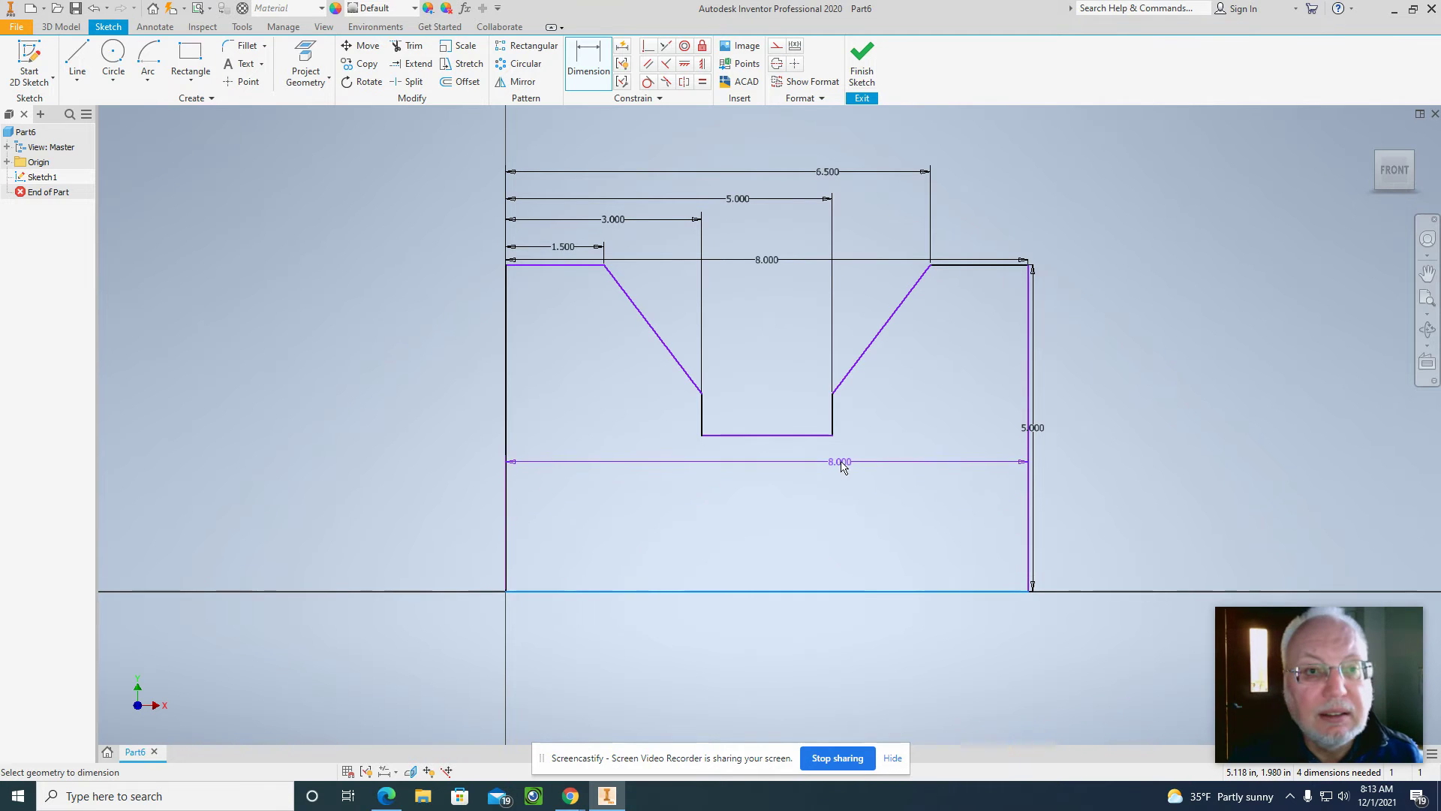
pyautogui.click(831, 435)
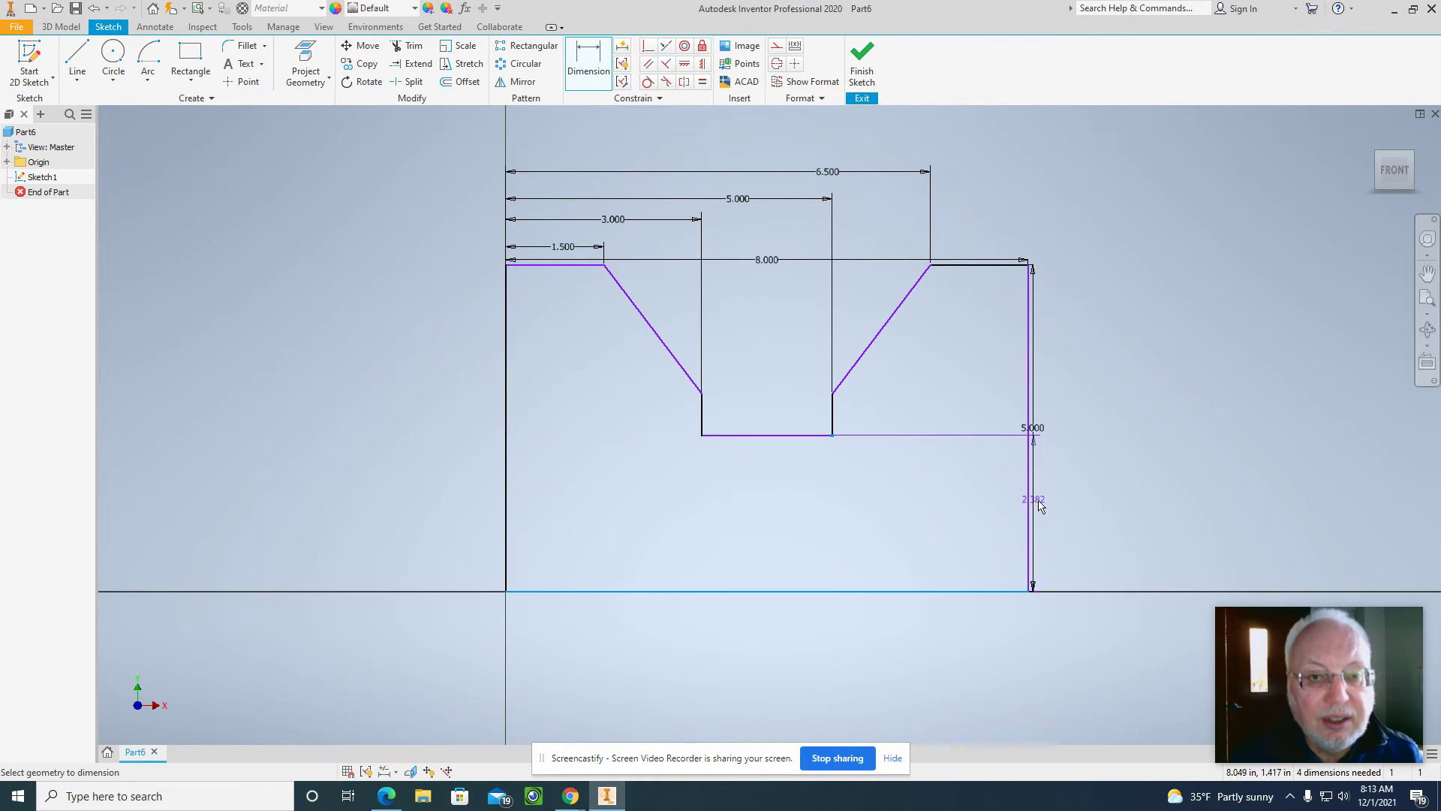
pyautogui.click(1069, 508)
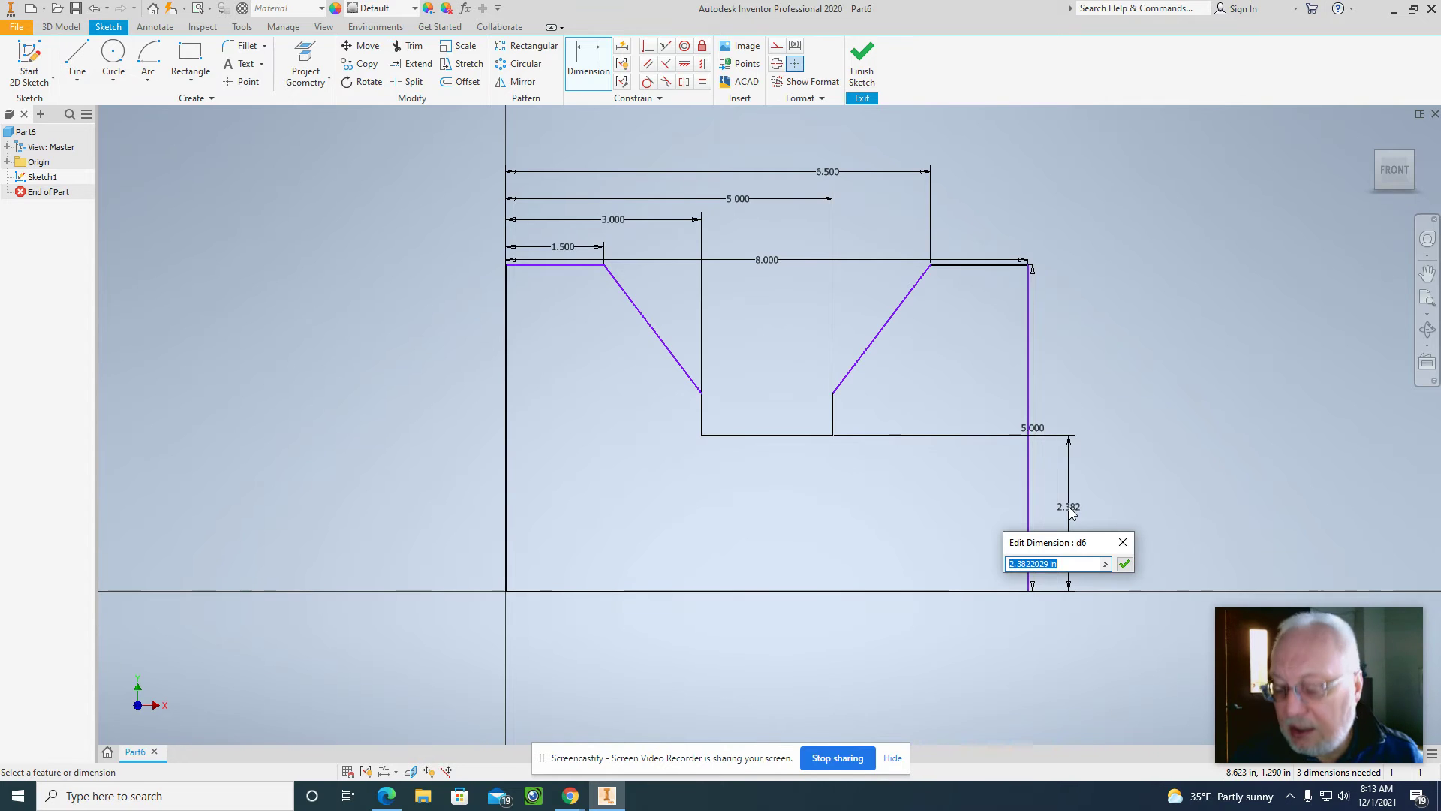
pyautogui.write('2.25')
pyautogui.press('Return')
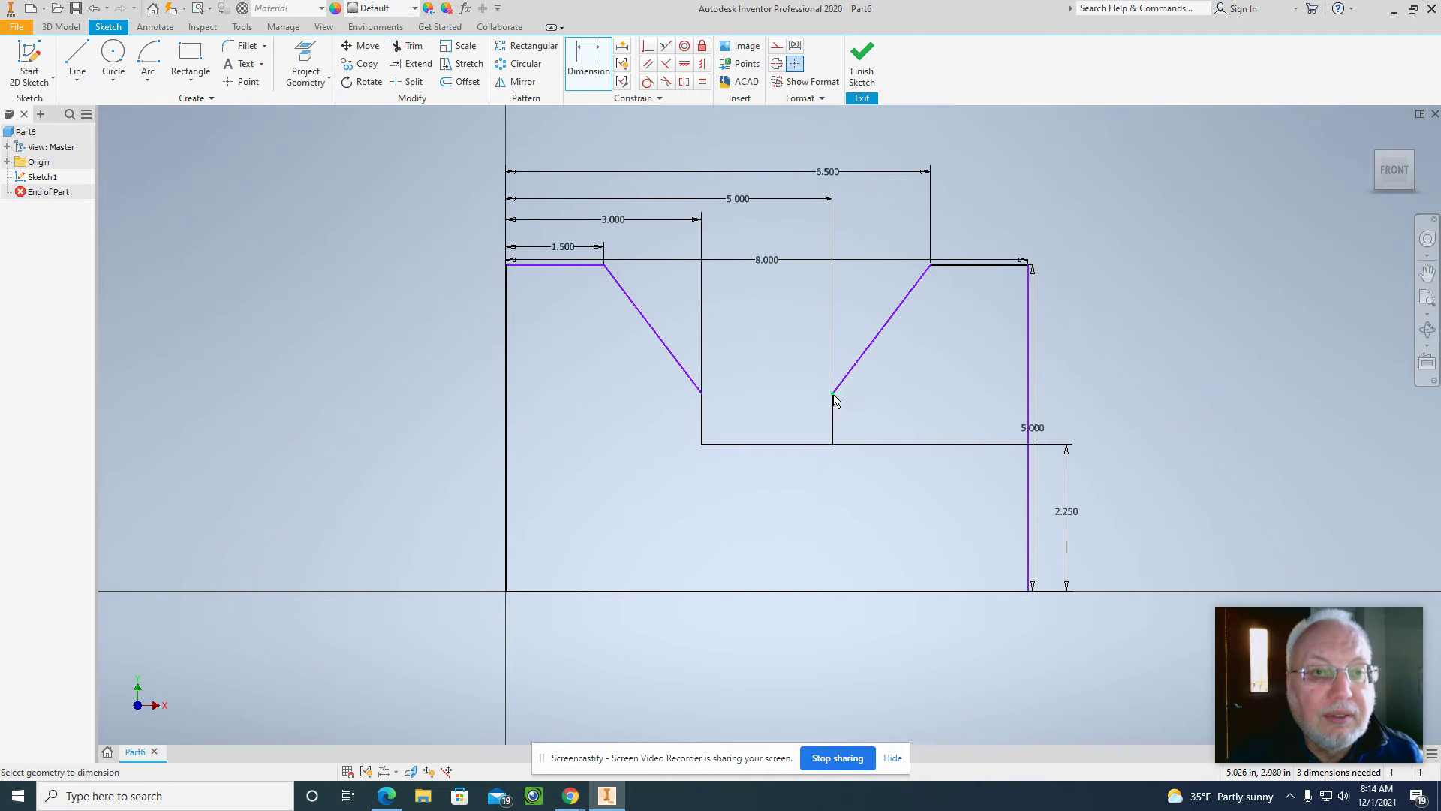
# Dimension the height of the right slope's lower end above the profile's bottom edge as 3 in
pyautogui.click(972, 596)
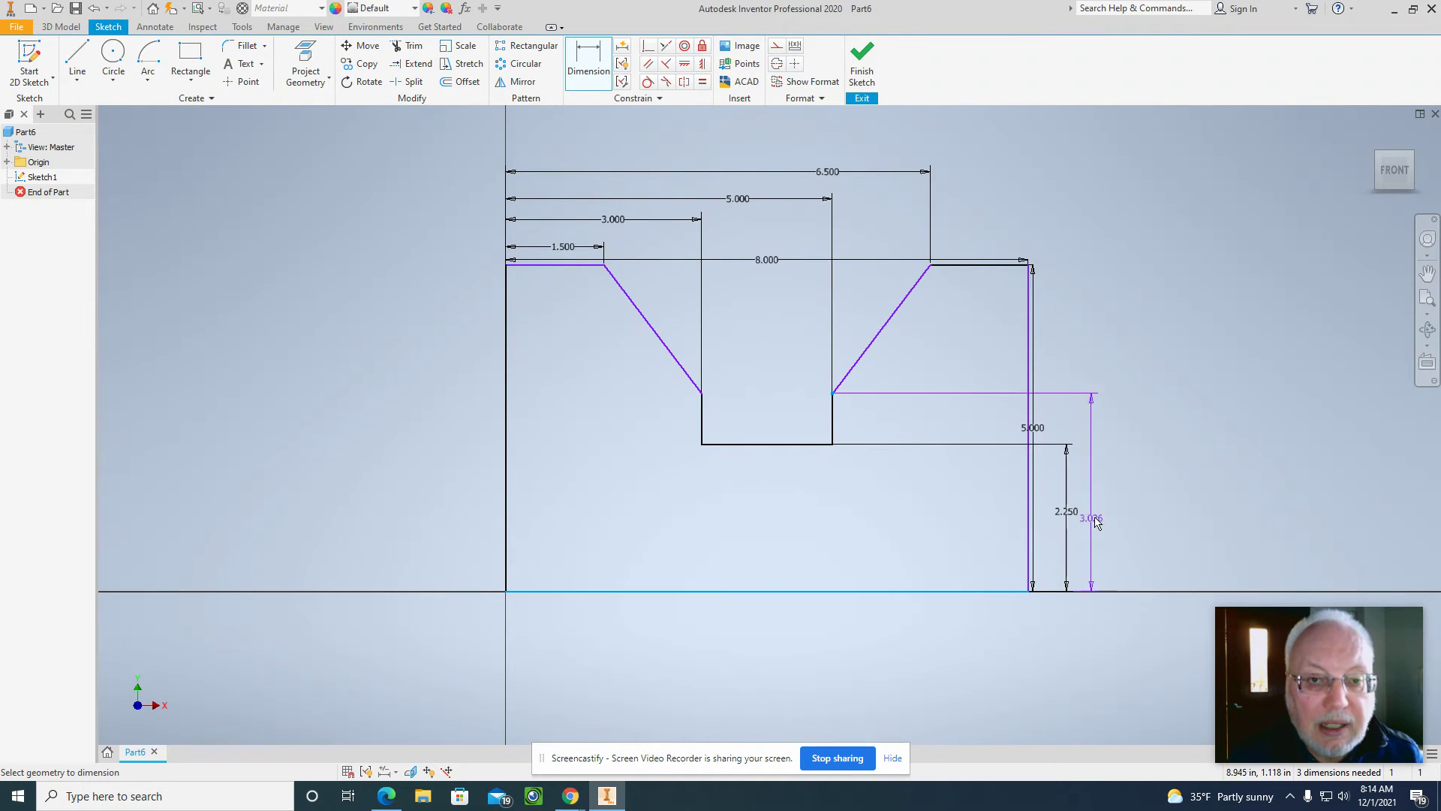
pyautogui.click(1115, 501)
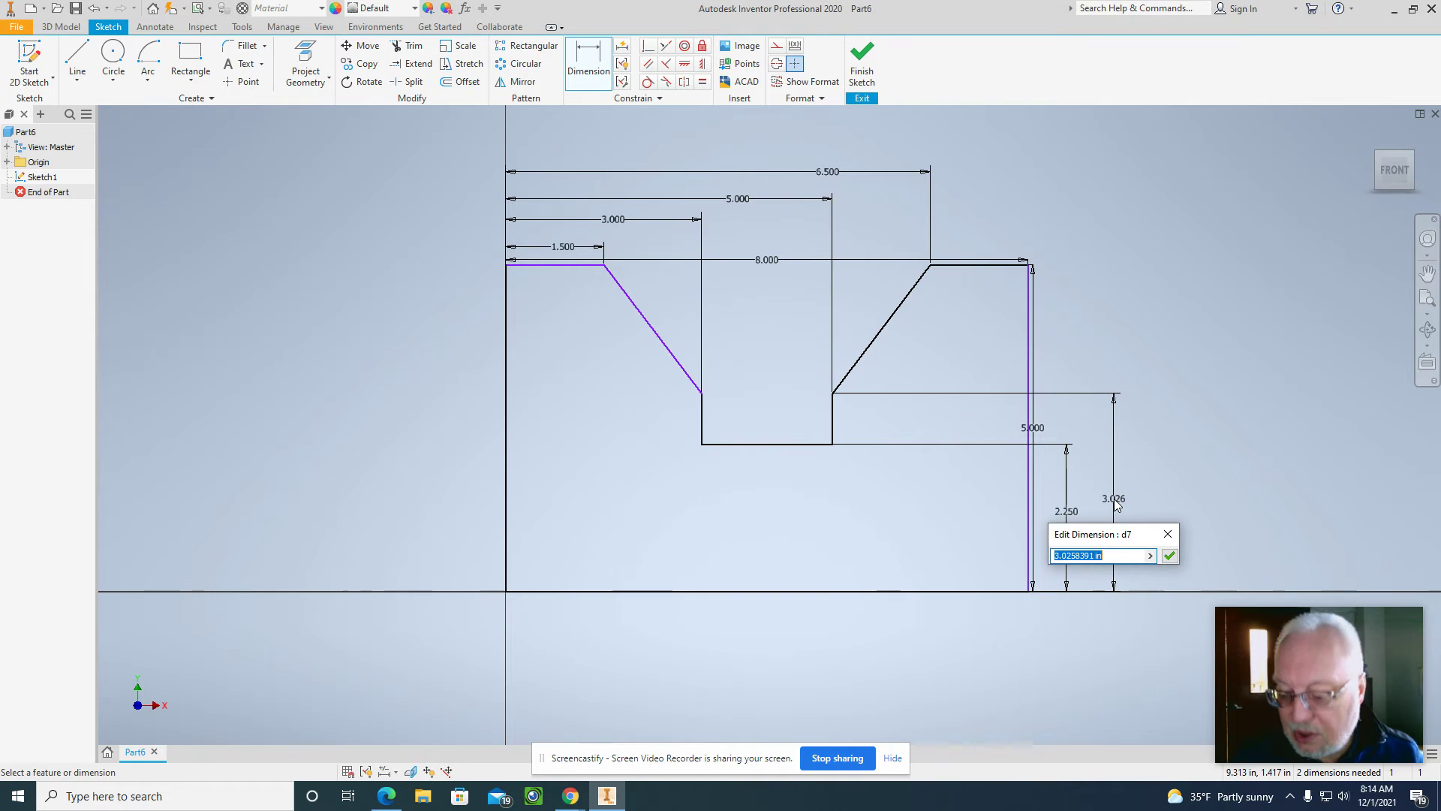
pyautogui.write('3')
pyautogui.press('Return')
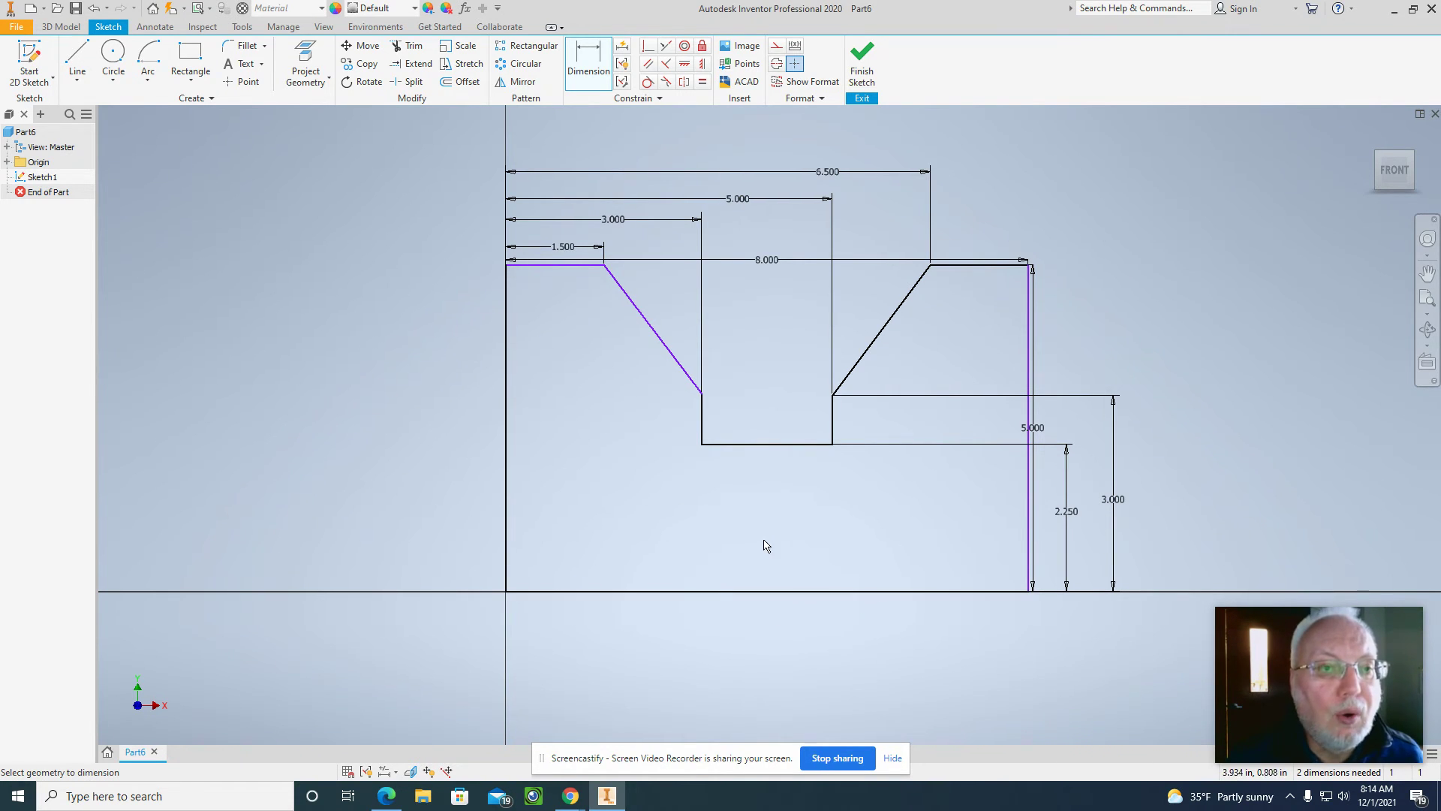
pyautogui.press('Escape')
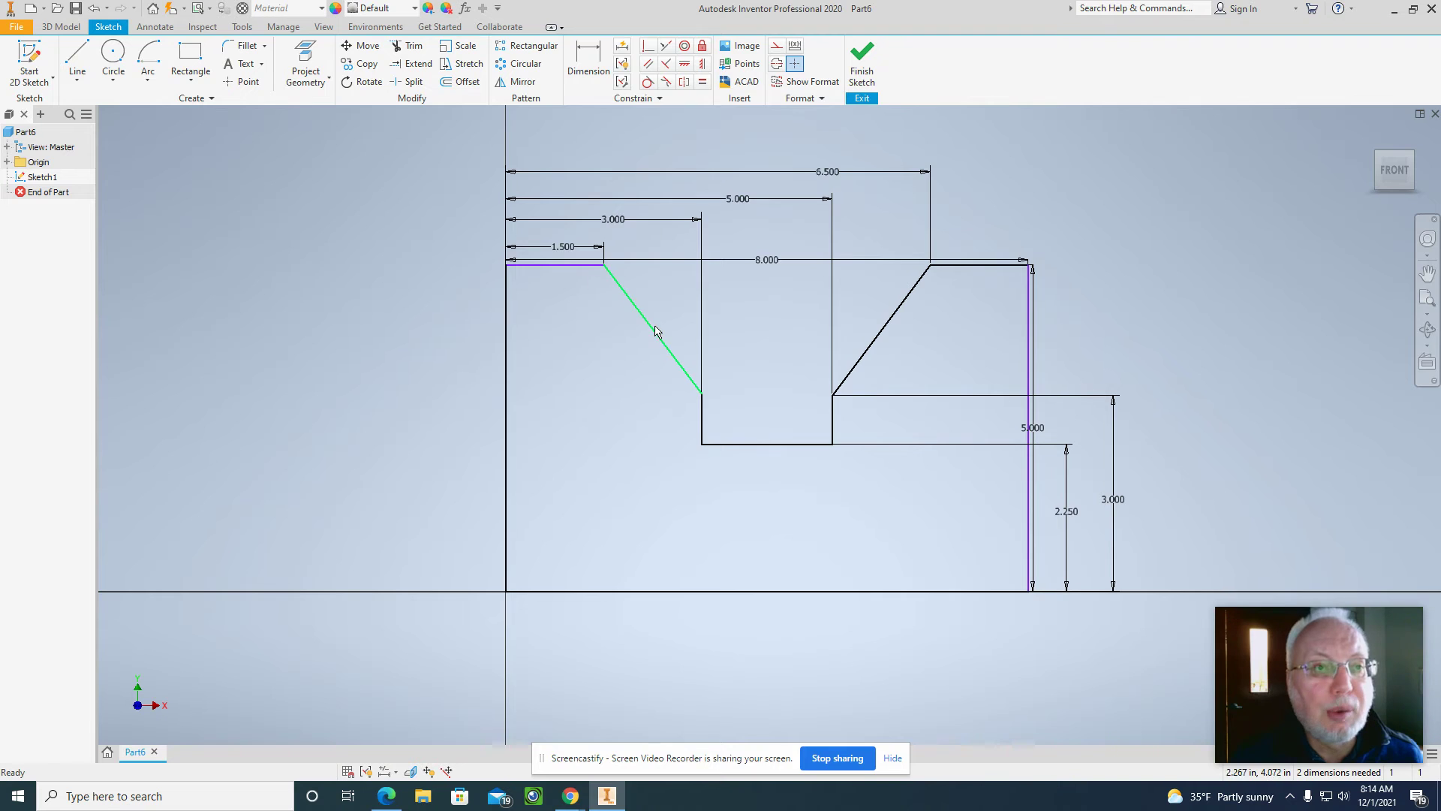
# Apply an Equal constraint between the two upper horizontal edges on either side of the notch
pyautogui.click(703, 83)
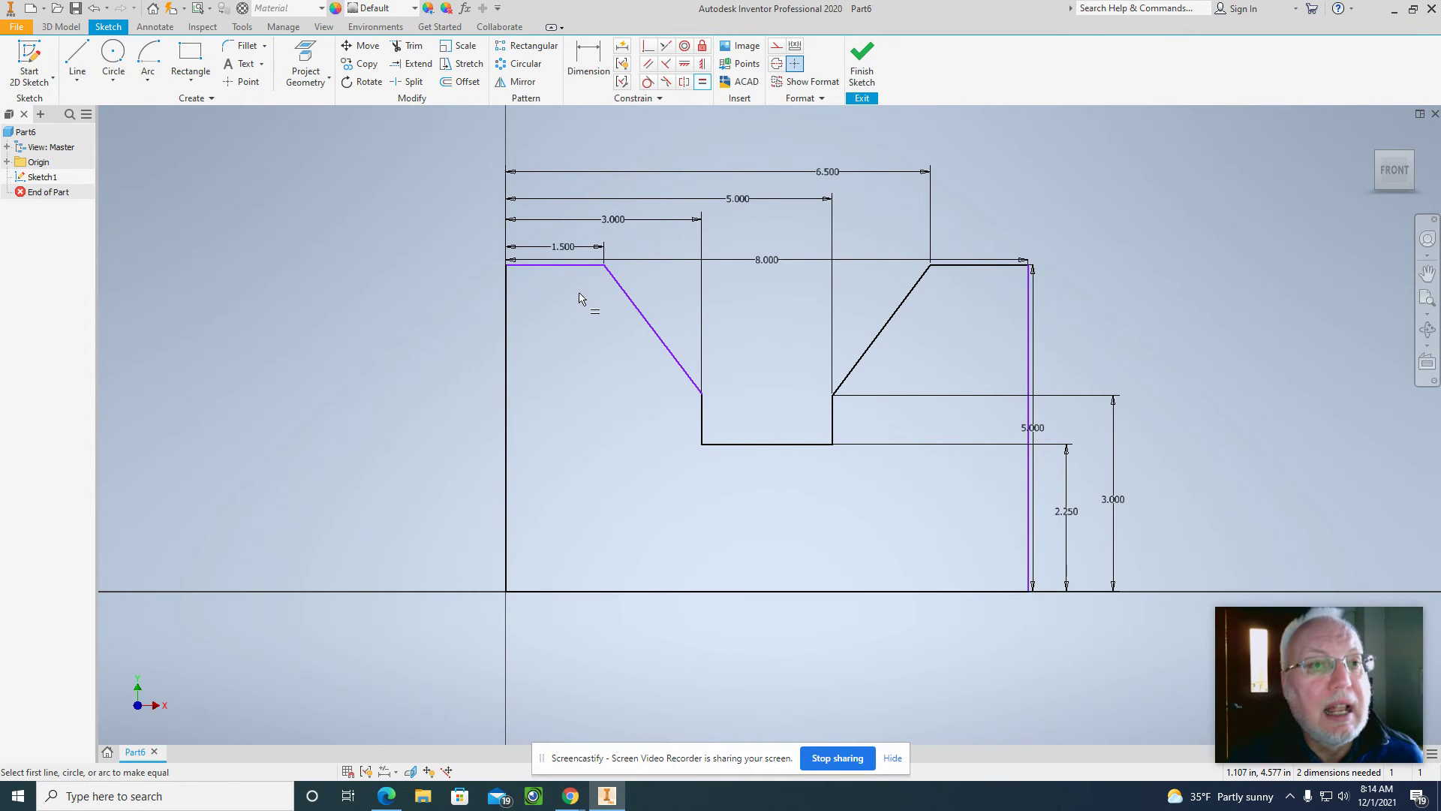
pyautogui.click(955, 267)
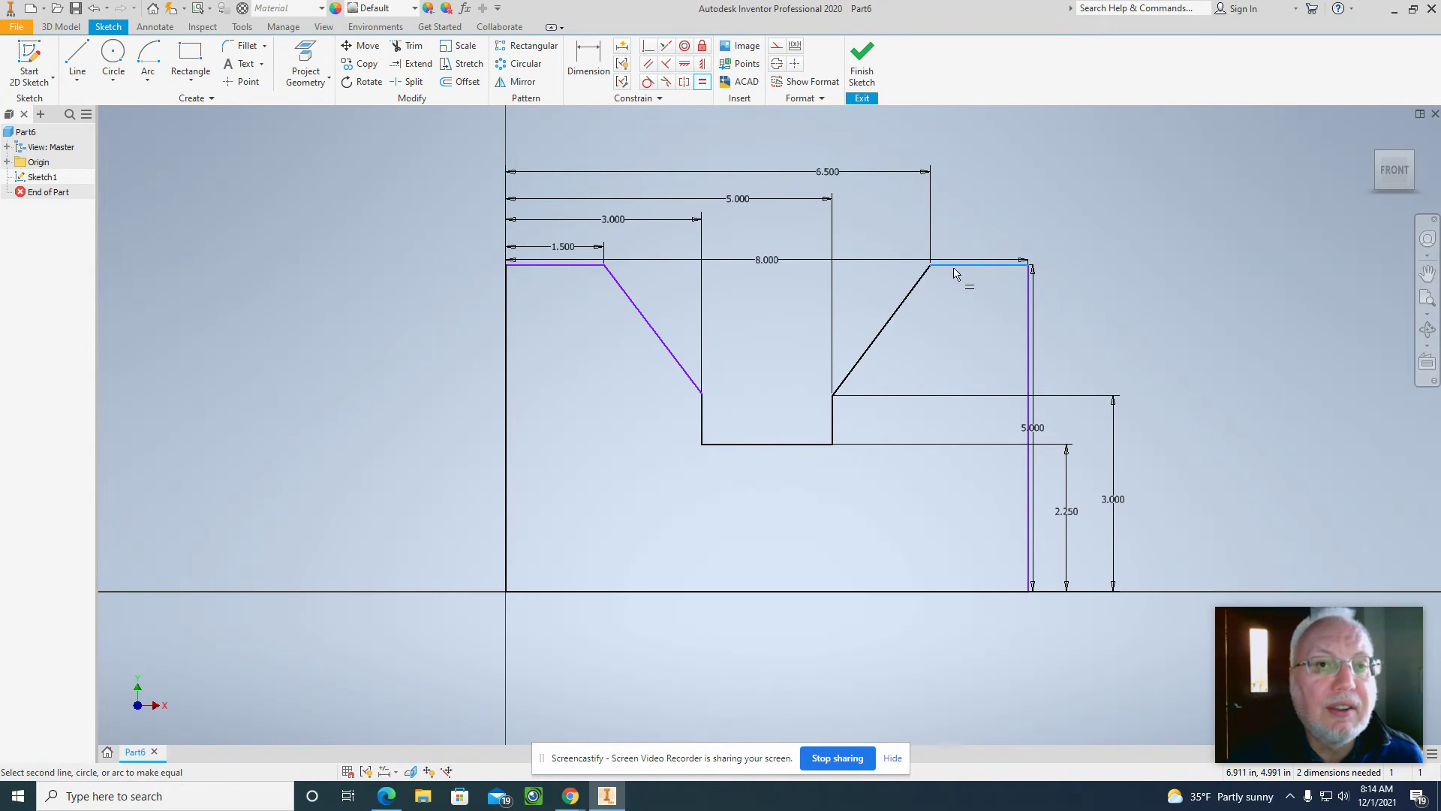
pyautogui.click(557, 266)
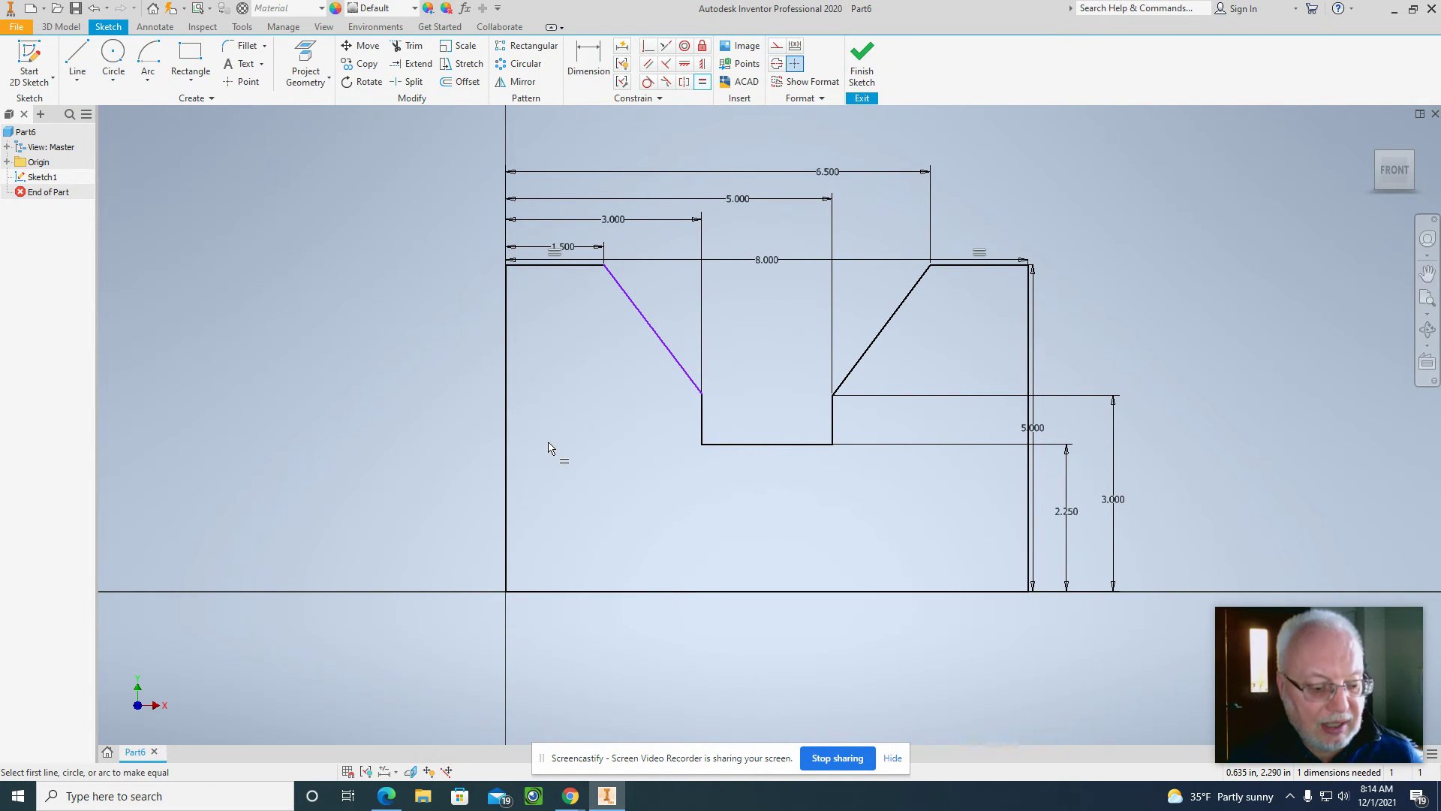
pyautogui.press('Escape')
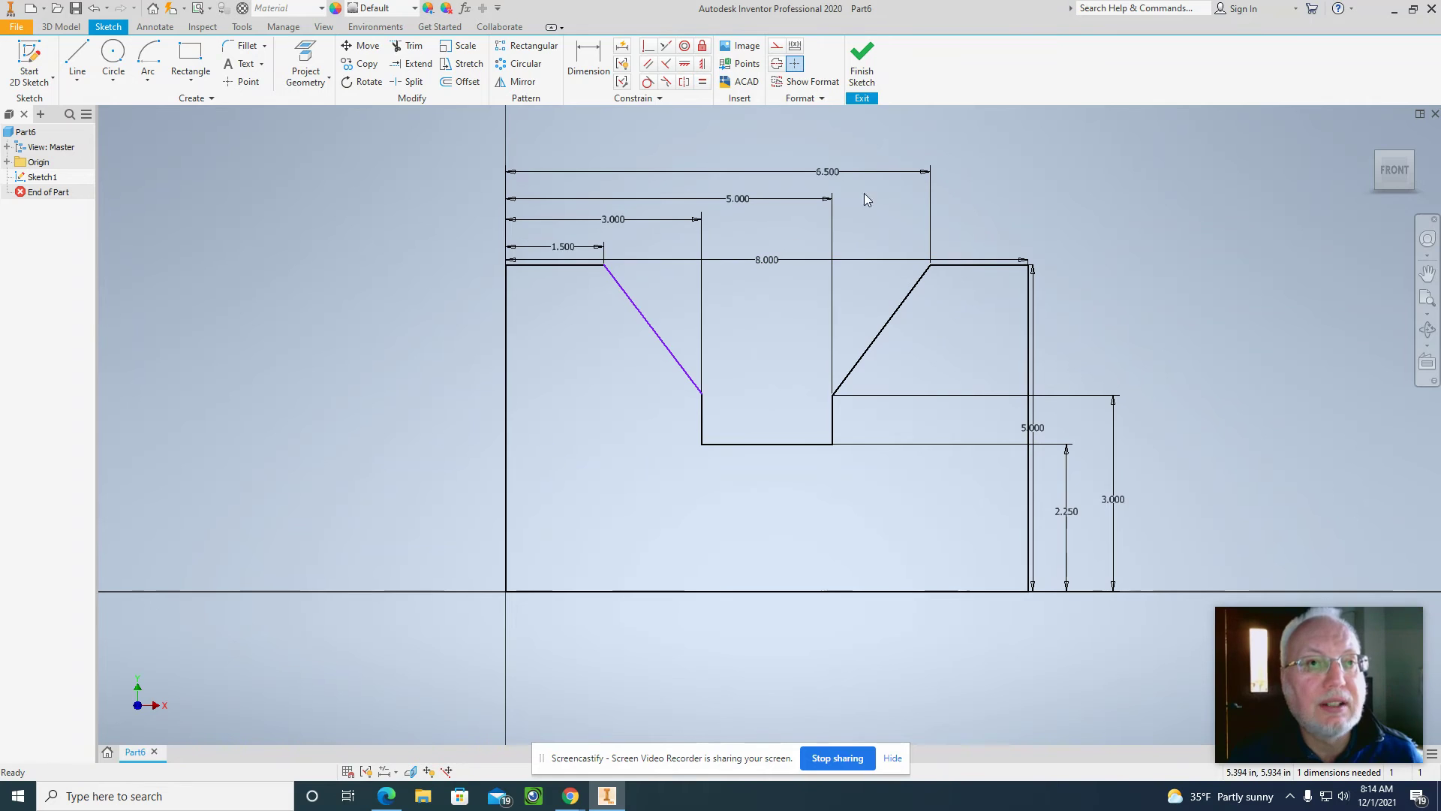
# Make the notch's two short vertical walls equal in length and finish the sketch
pyautogui.click(703, 82)
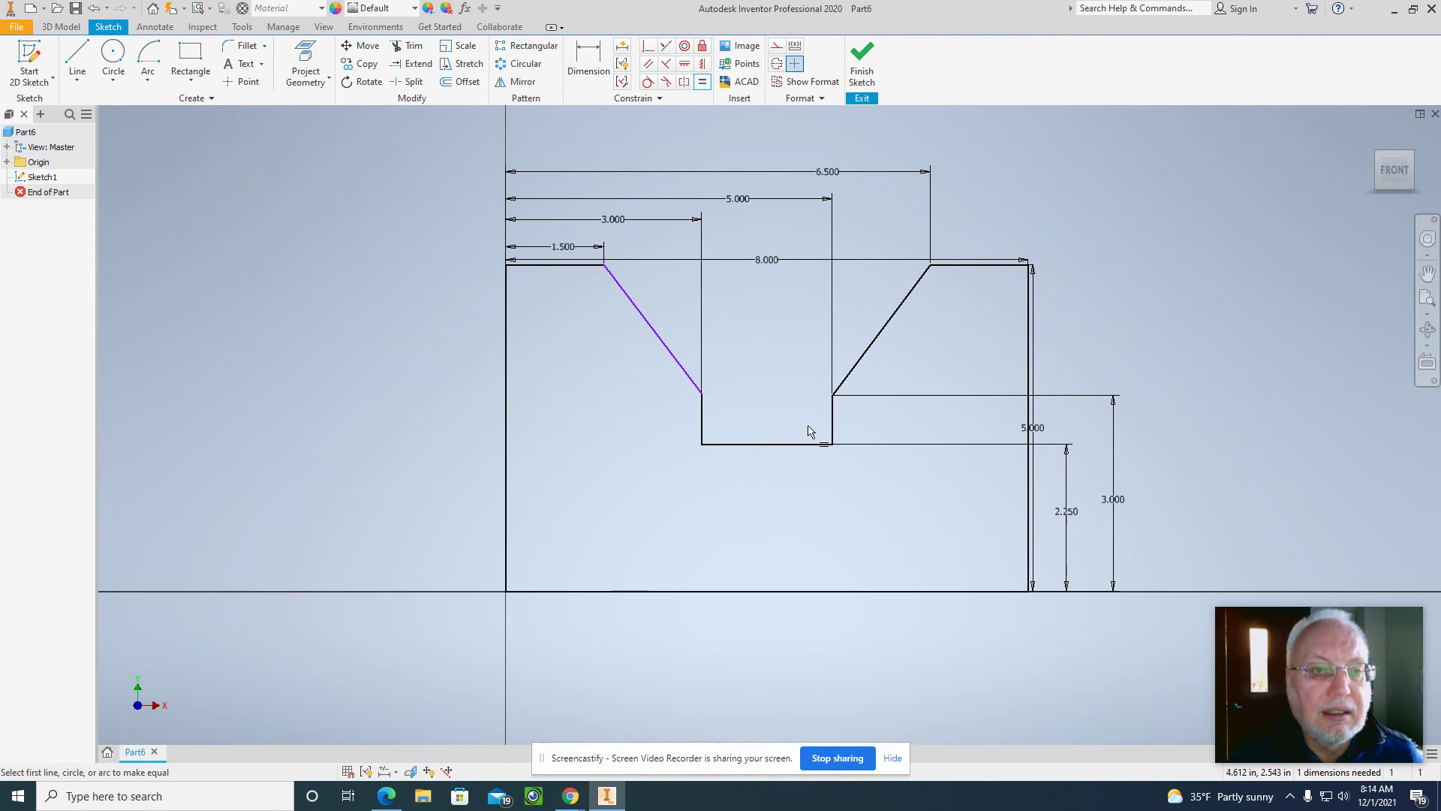
pyautogui.click(835, 417)
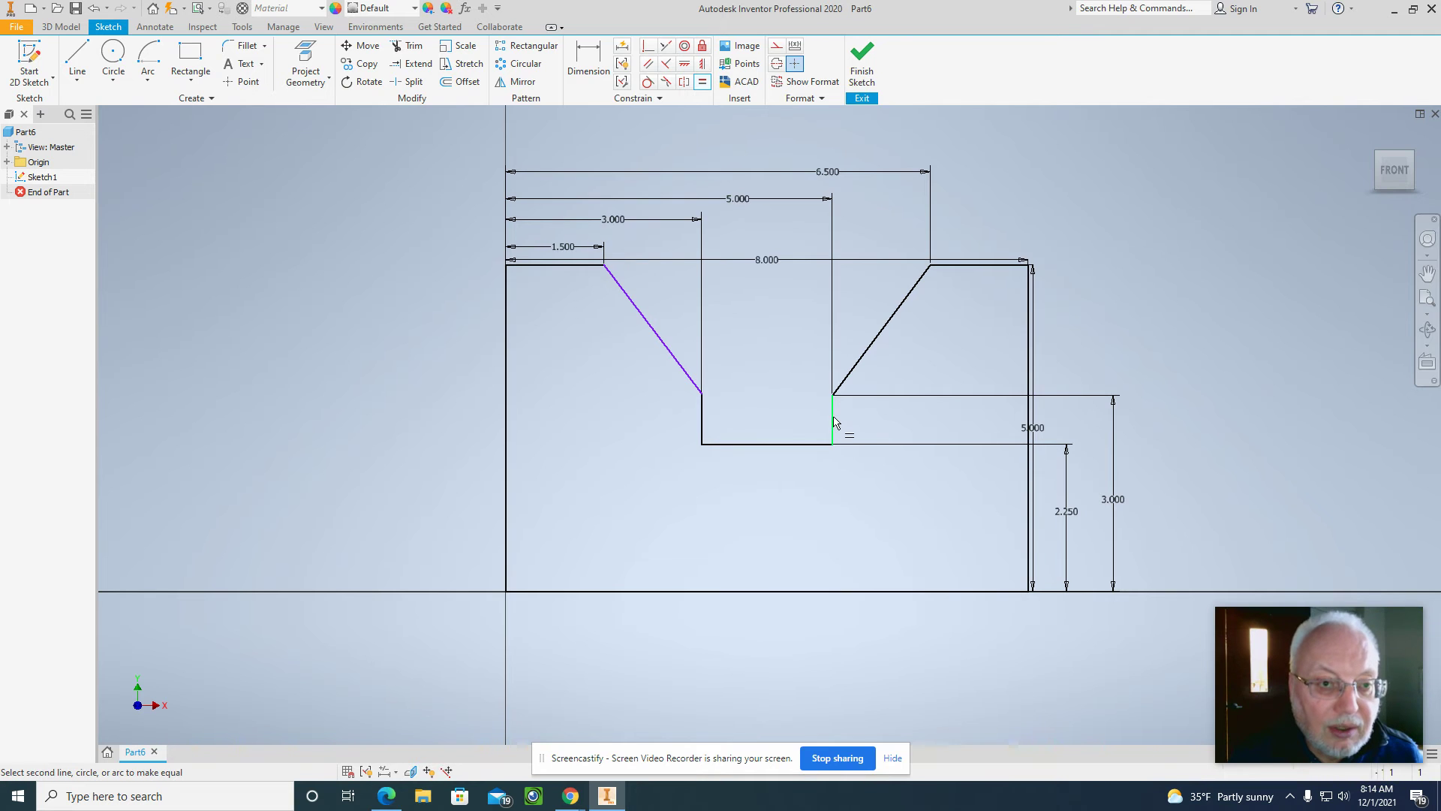
pyautogui.click(703, 418)
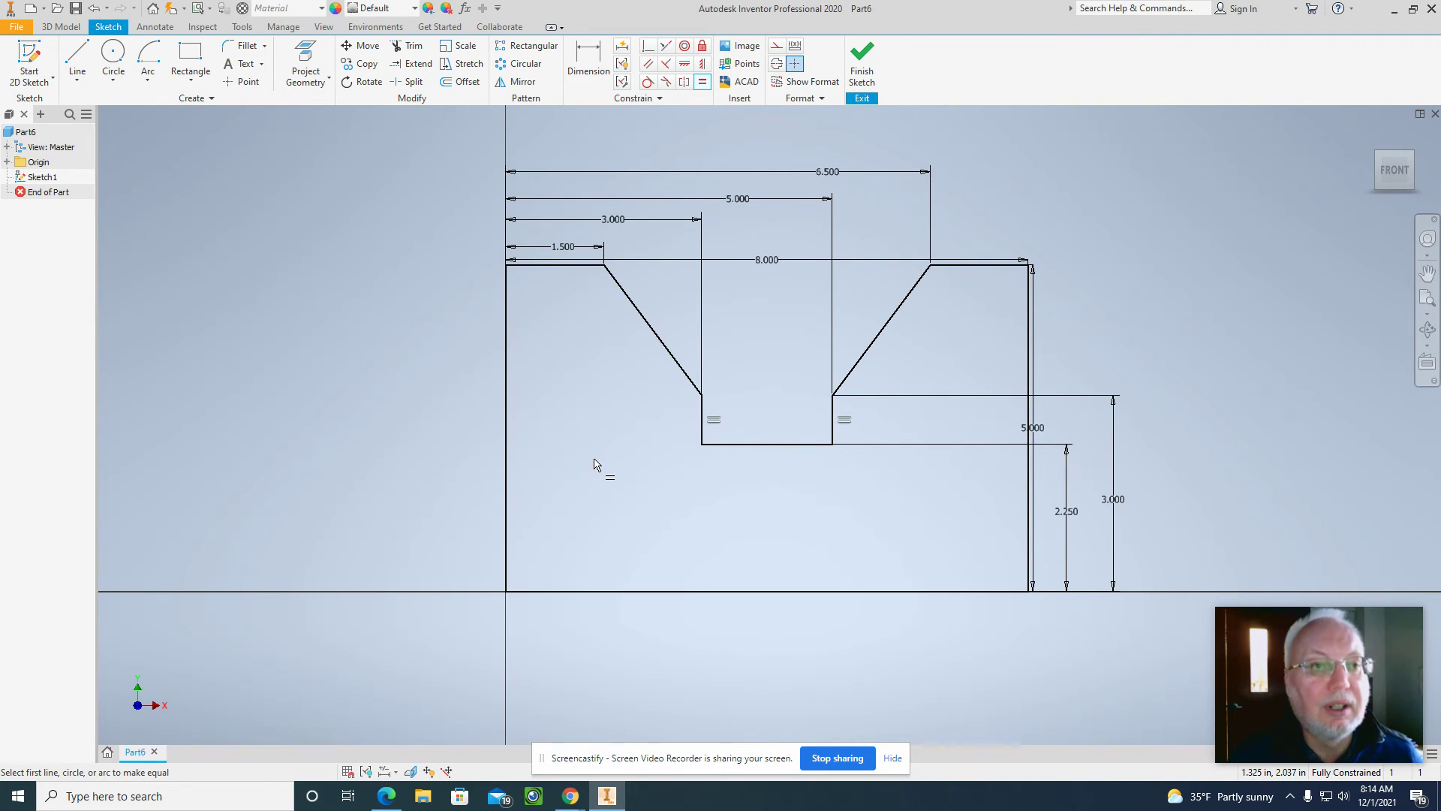
pyautogui.press('Escape')
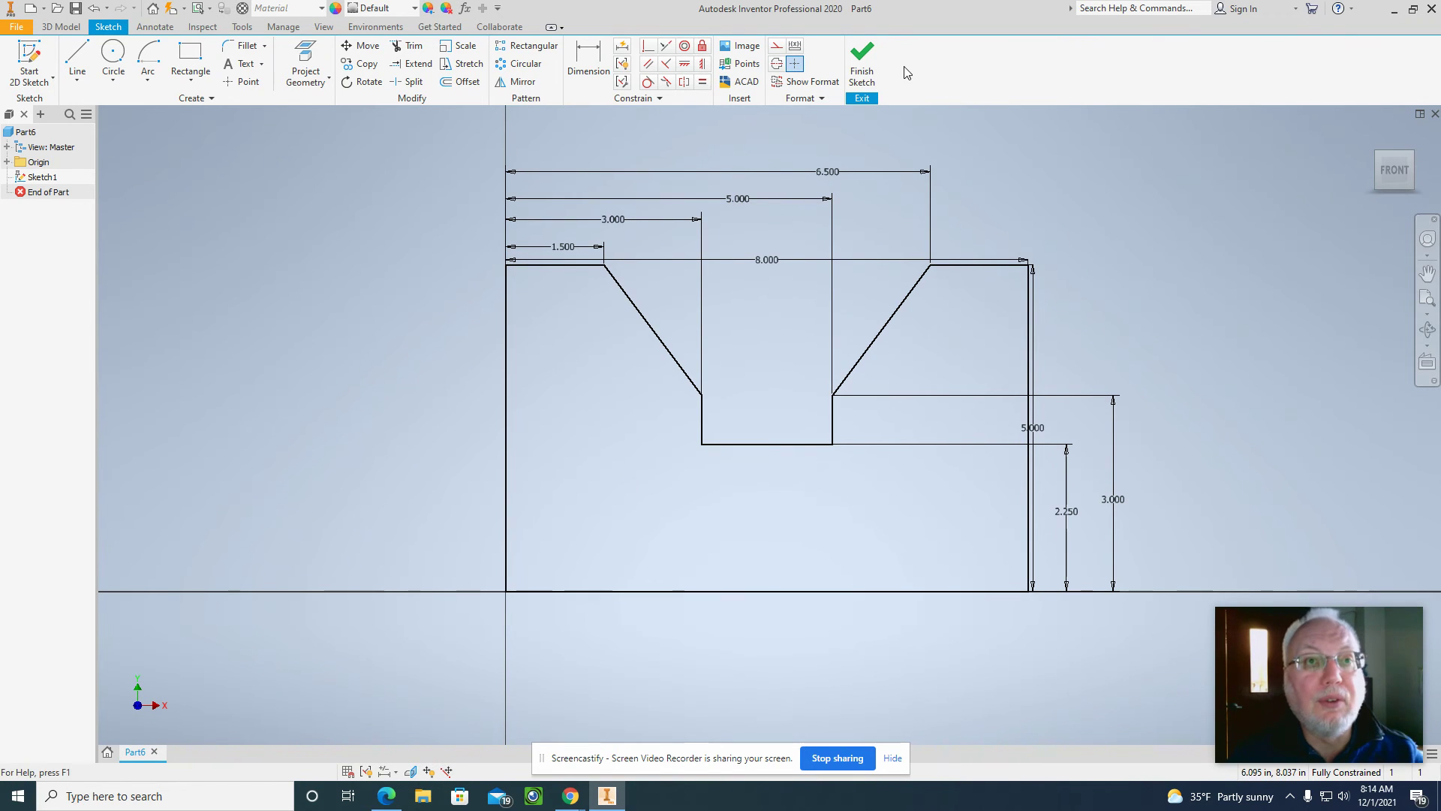
pyautogui.click(870, 72)
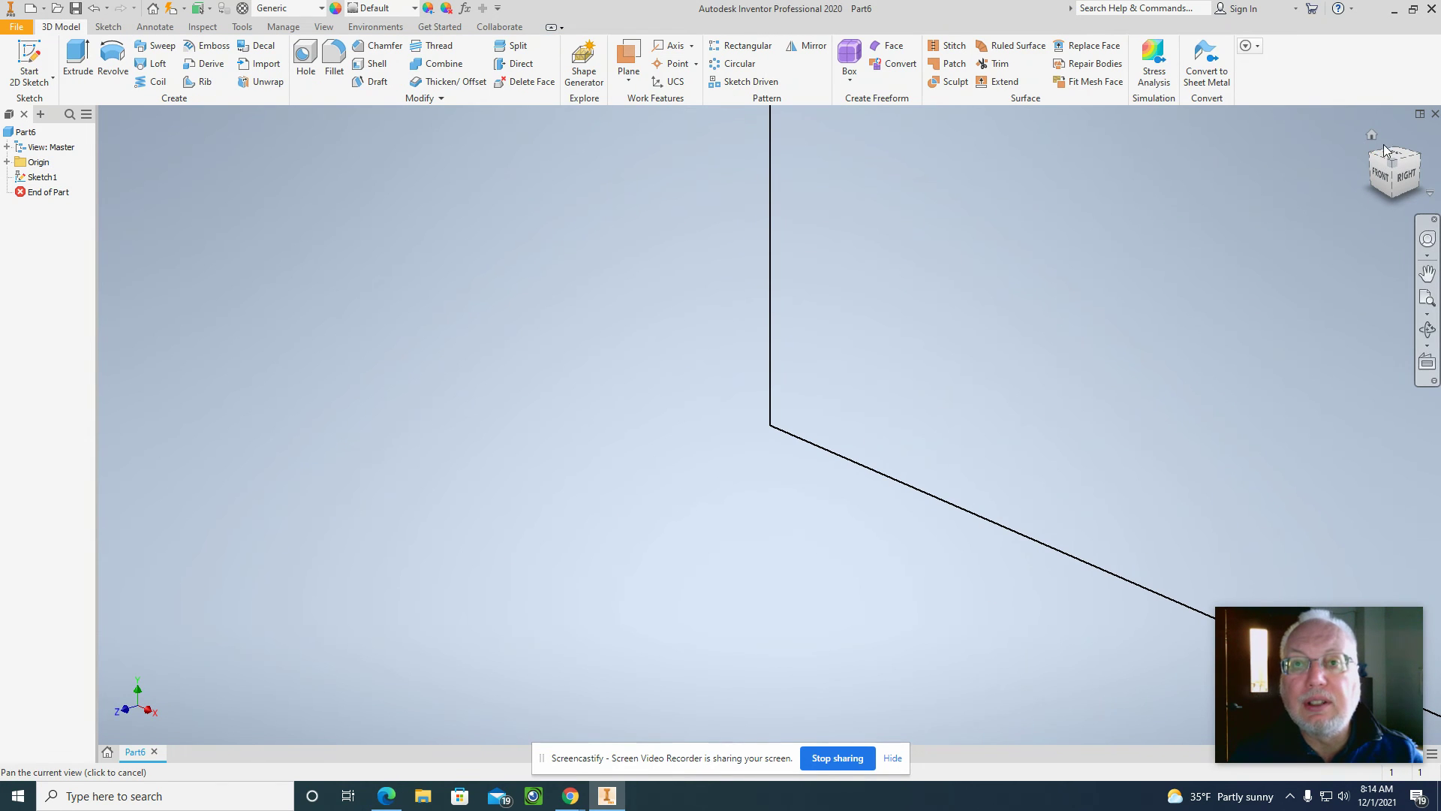
# Extrude the notched profile 0.5 in
pyautogui.click(1373, 137)
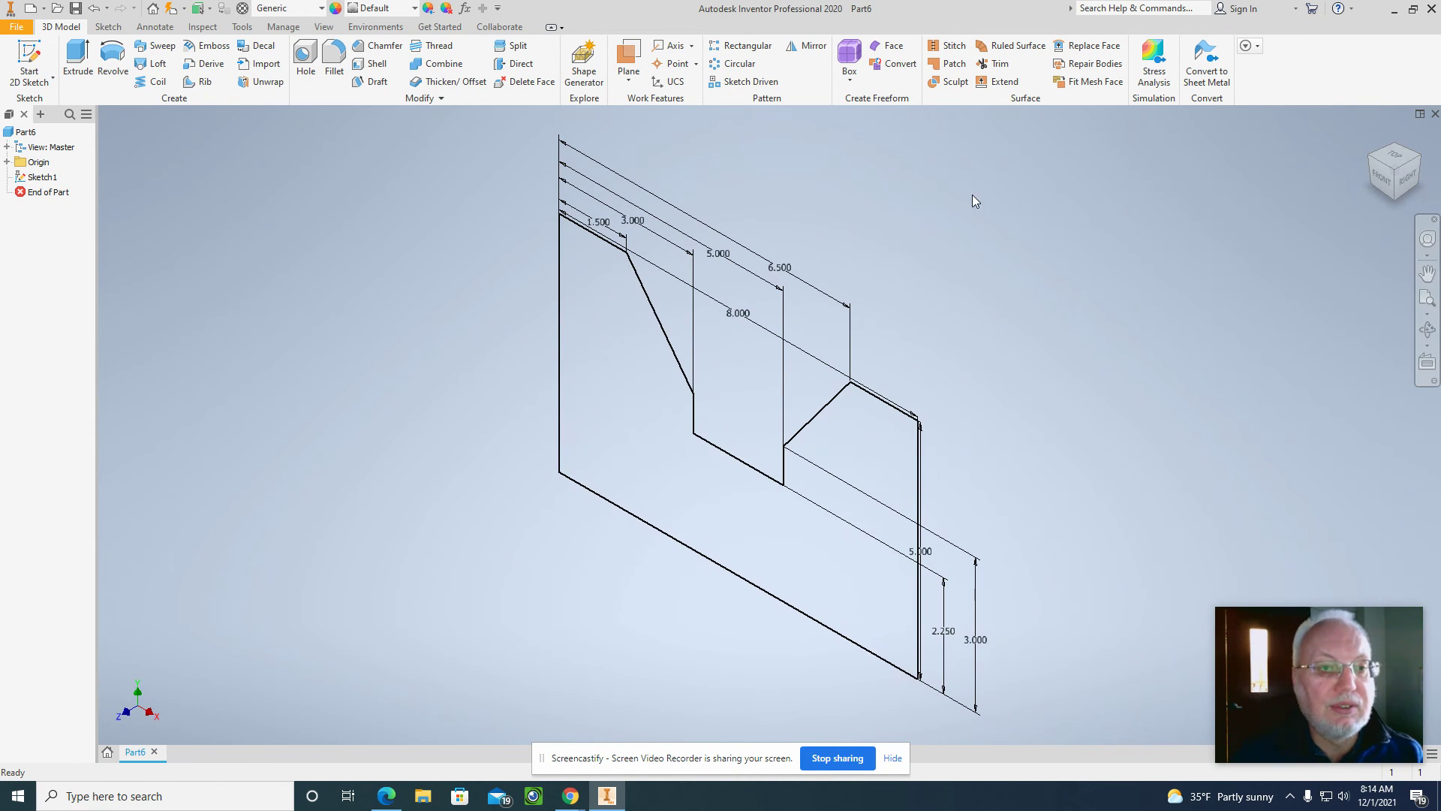
pyautogui.click(94, 66)
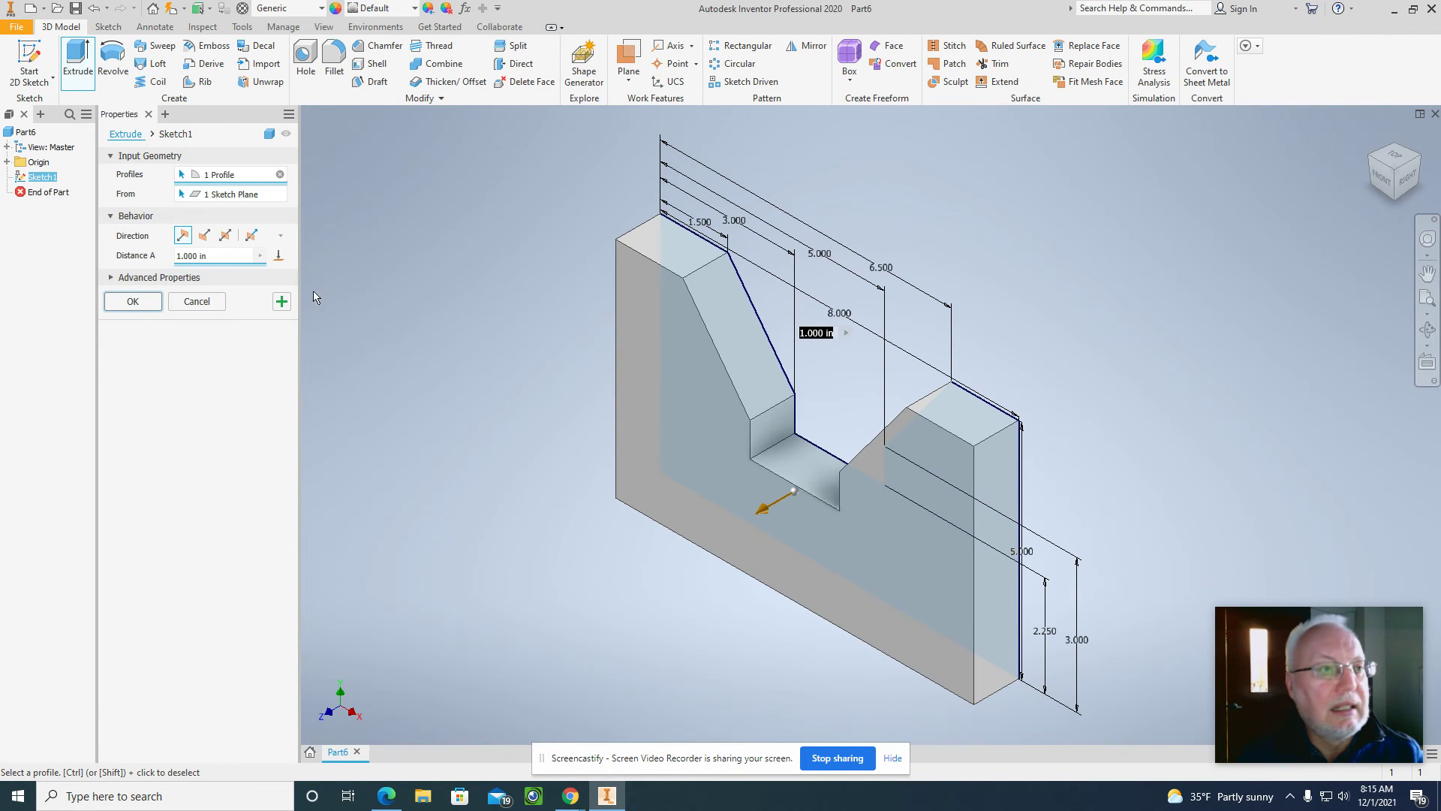
pyautogui.moveTo(228, 116); pyautogui.dragTo(412, 207)
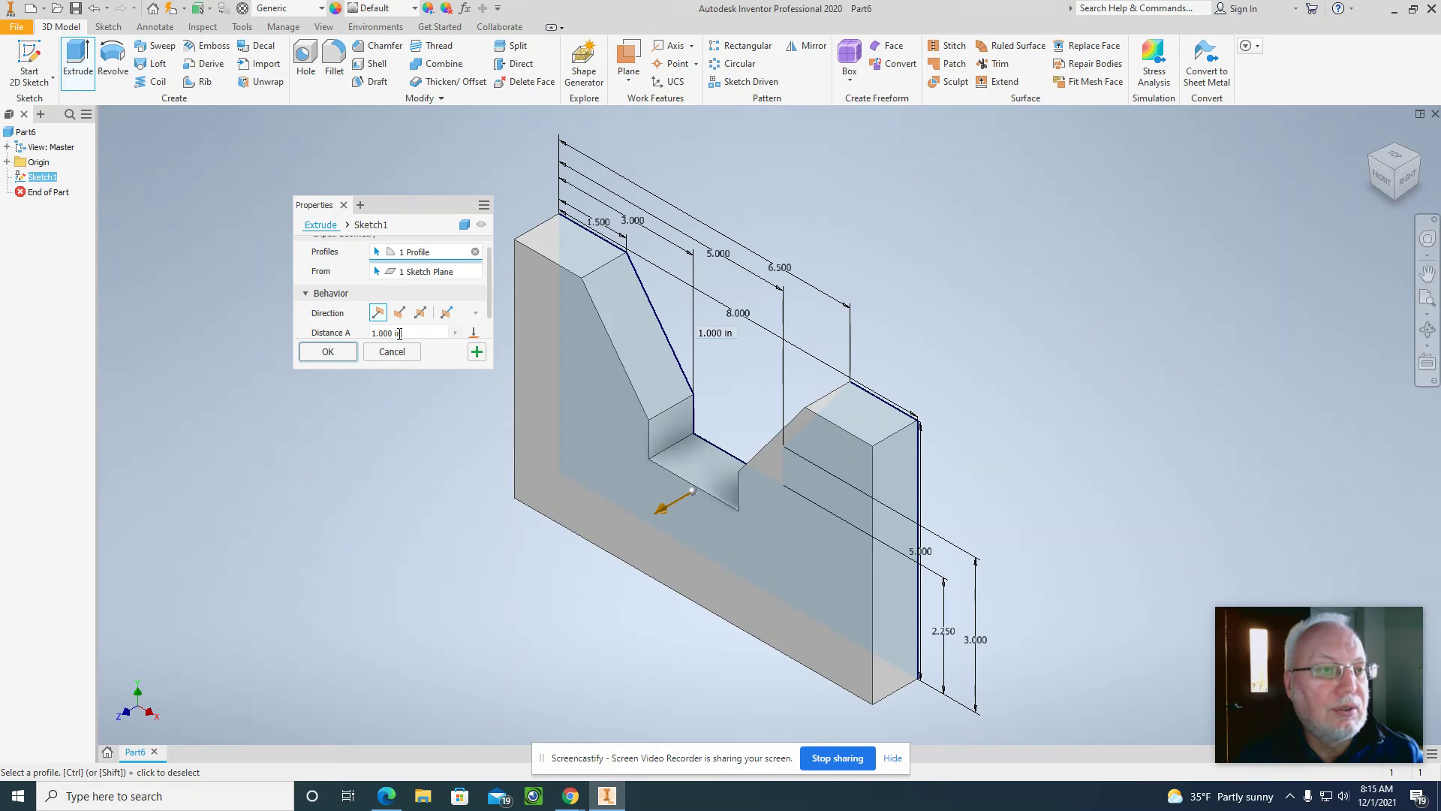
pyautogui.press('BackSpace')
pyautogui.write('.')
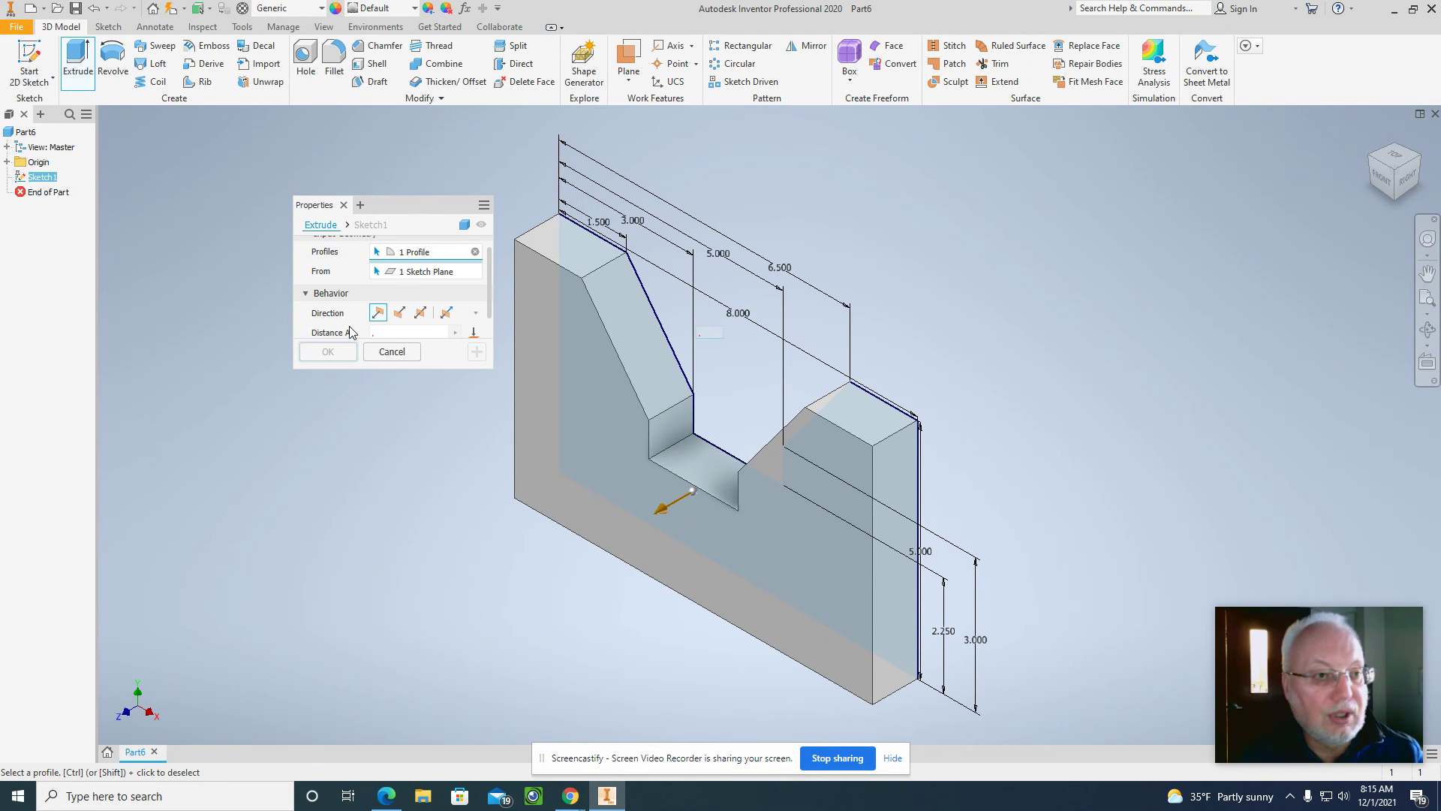
pyautogui.write('5')
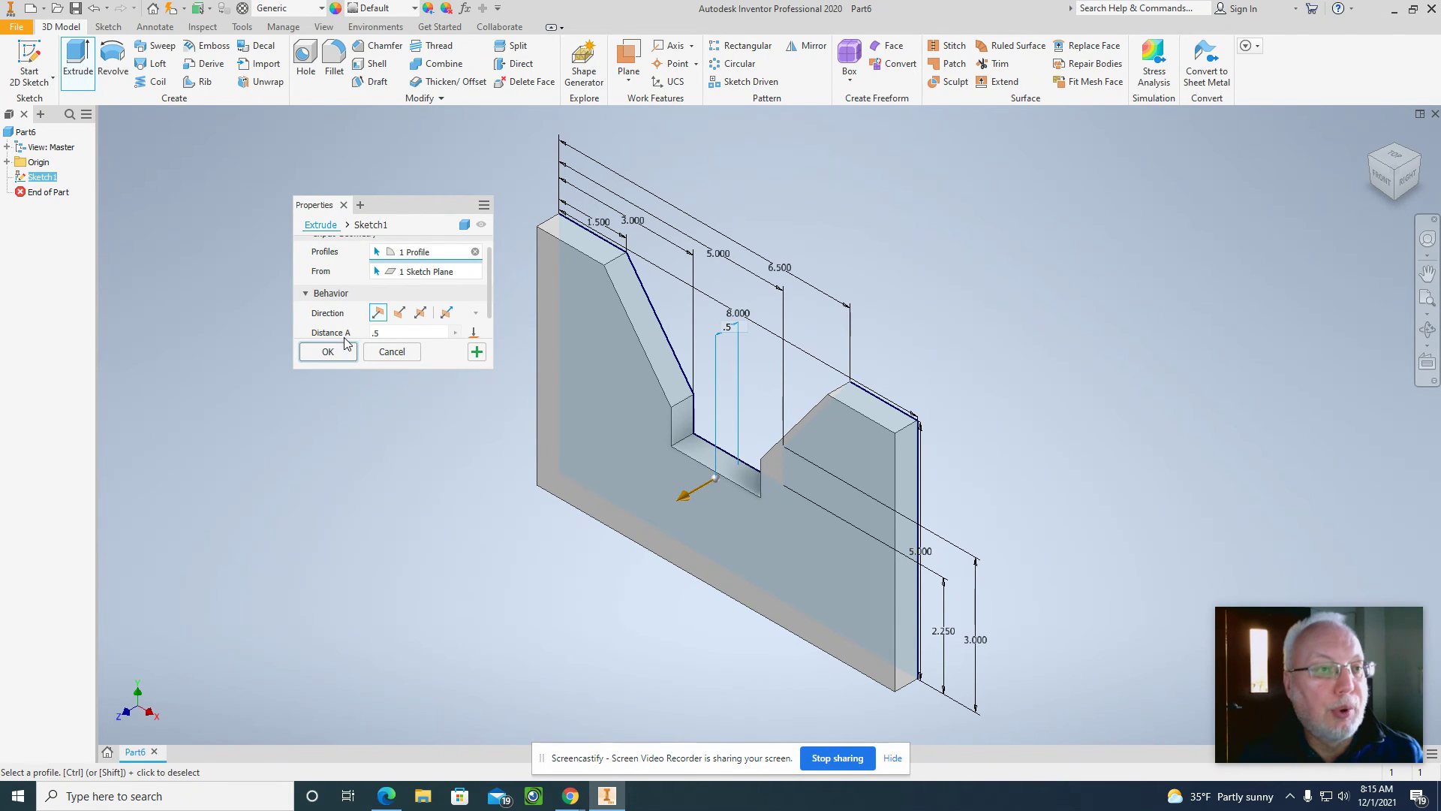
pyautogui.click(328, 352)
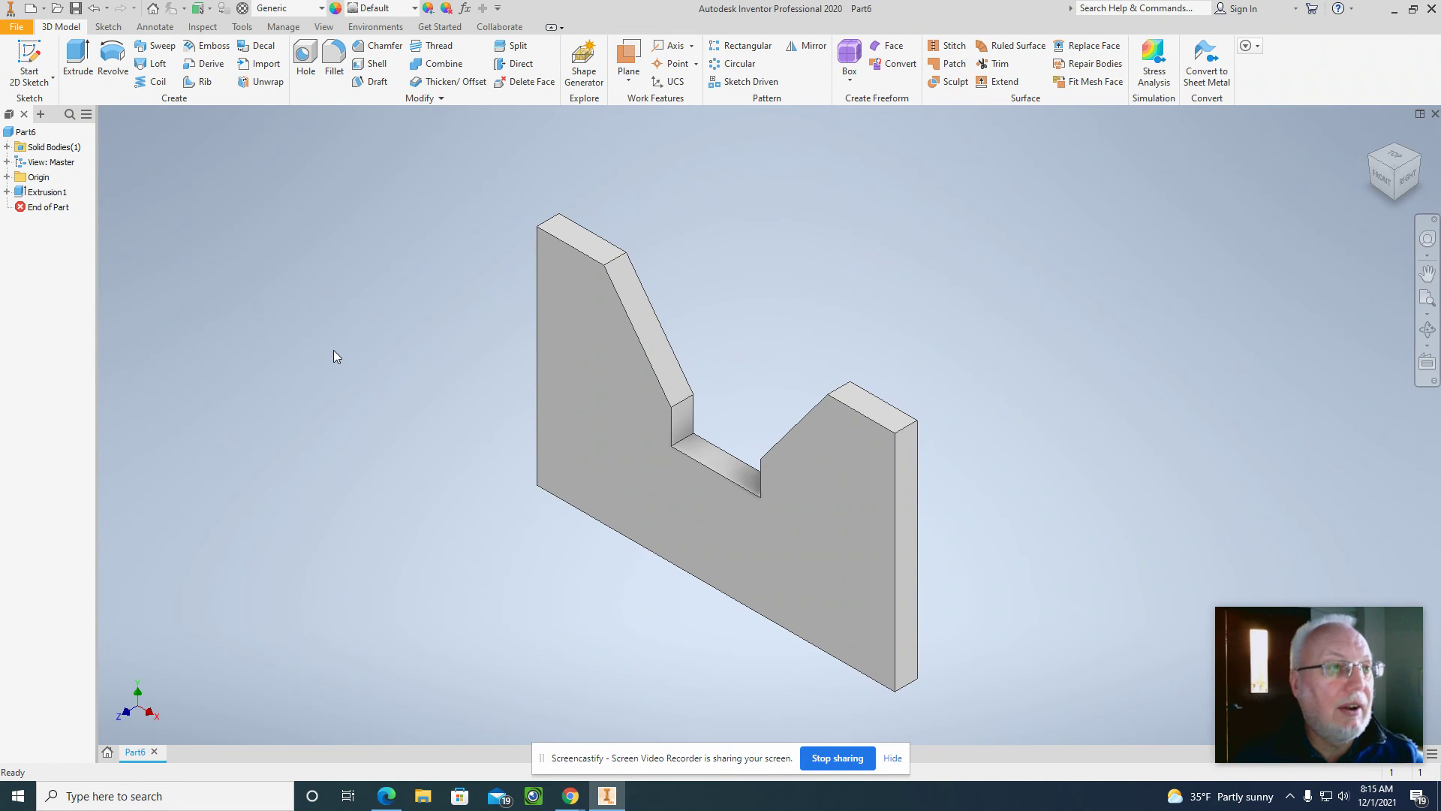
# Start saving the part and choose the Home Directory (H:) drive as the save location
pyautogui.click(76, 9)
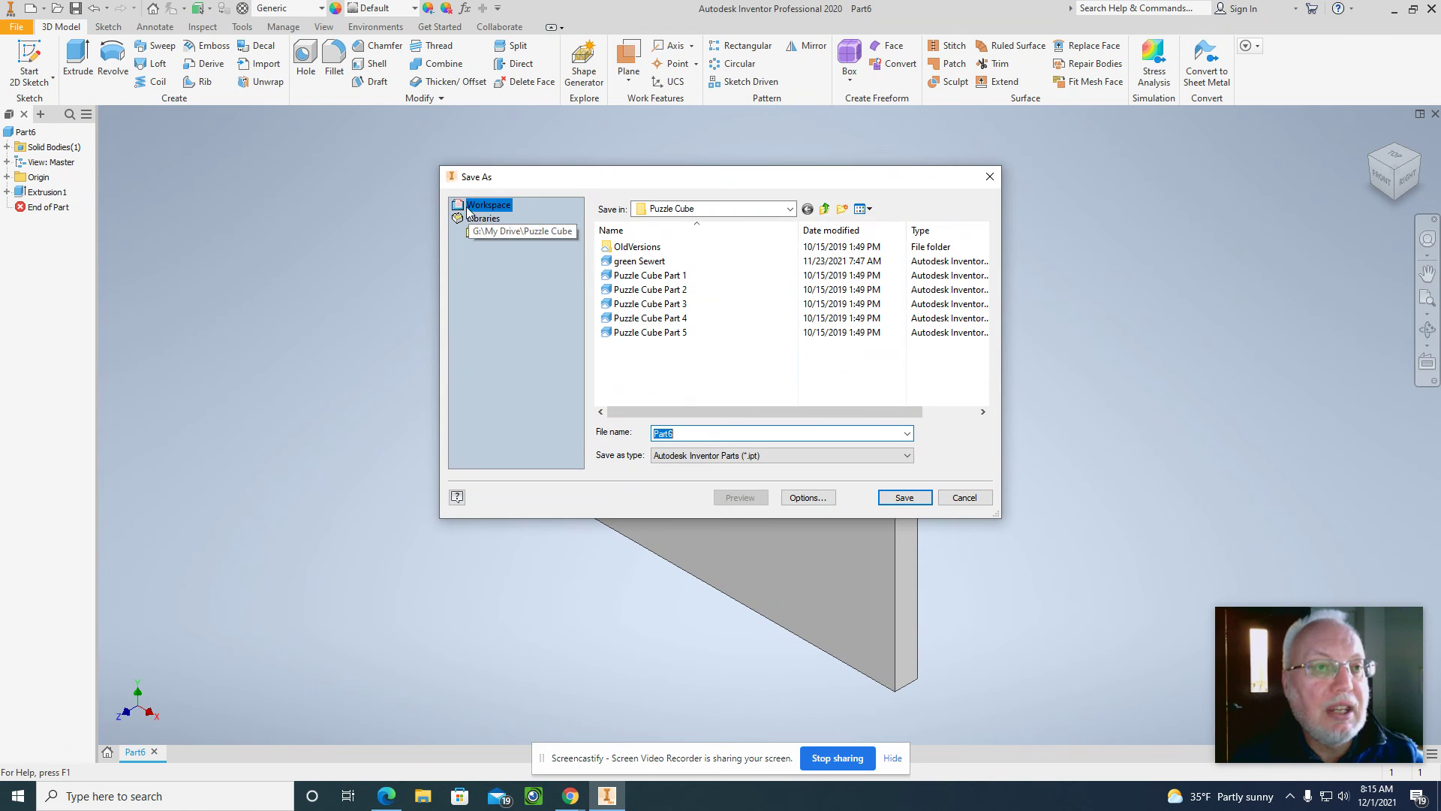
pyautogui.click(789, 210)
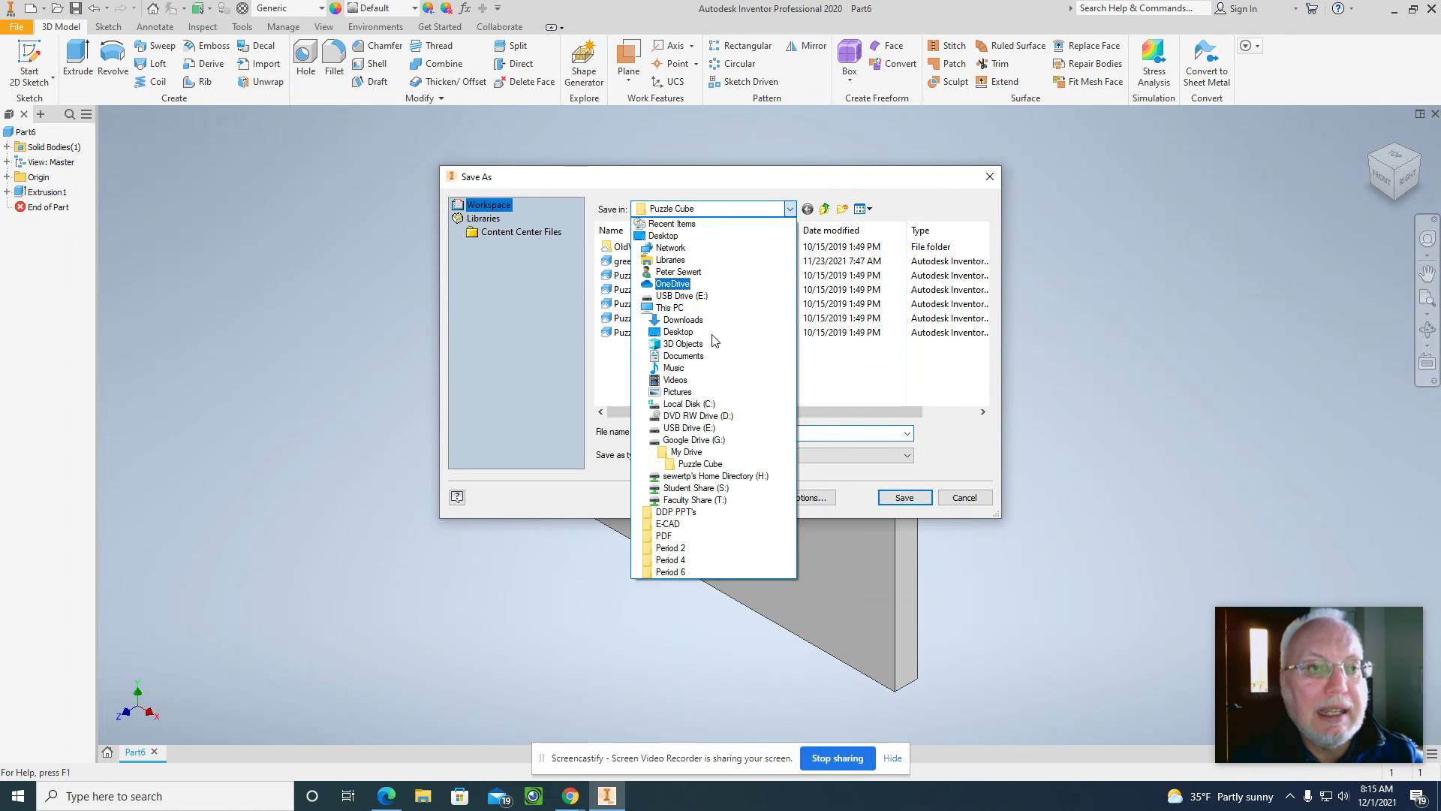
pyautogui.click(674, 405)
pyautogui.click(790, 209)
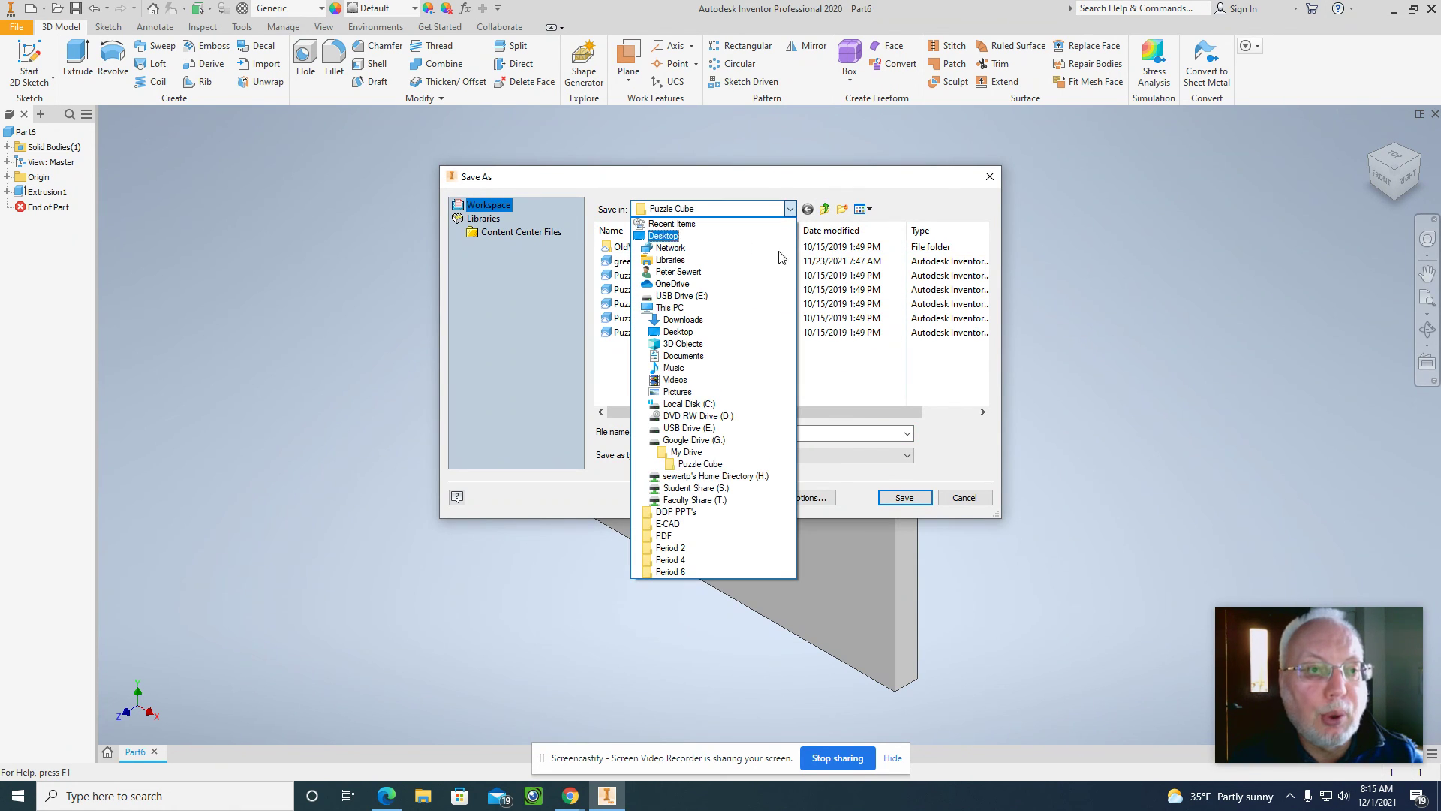
pyautogui.click(719, 476)
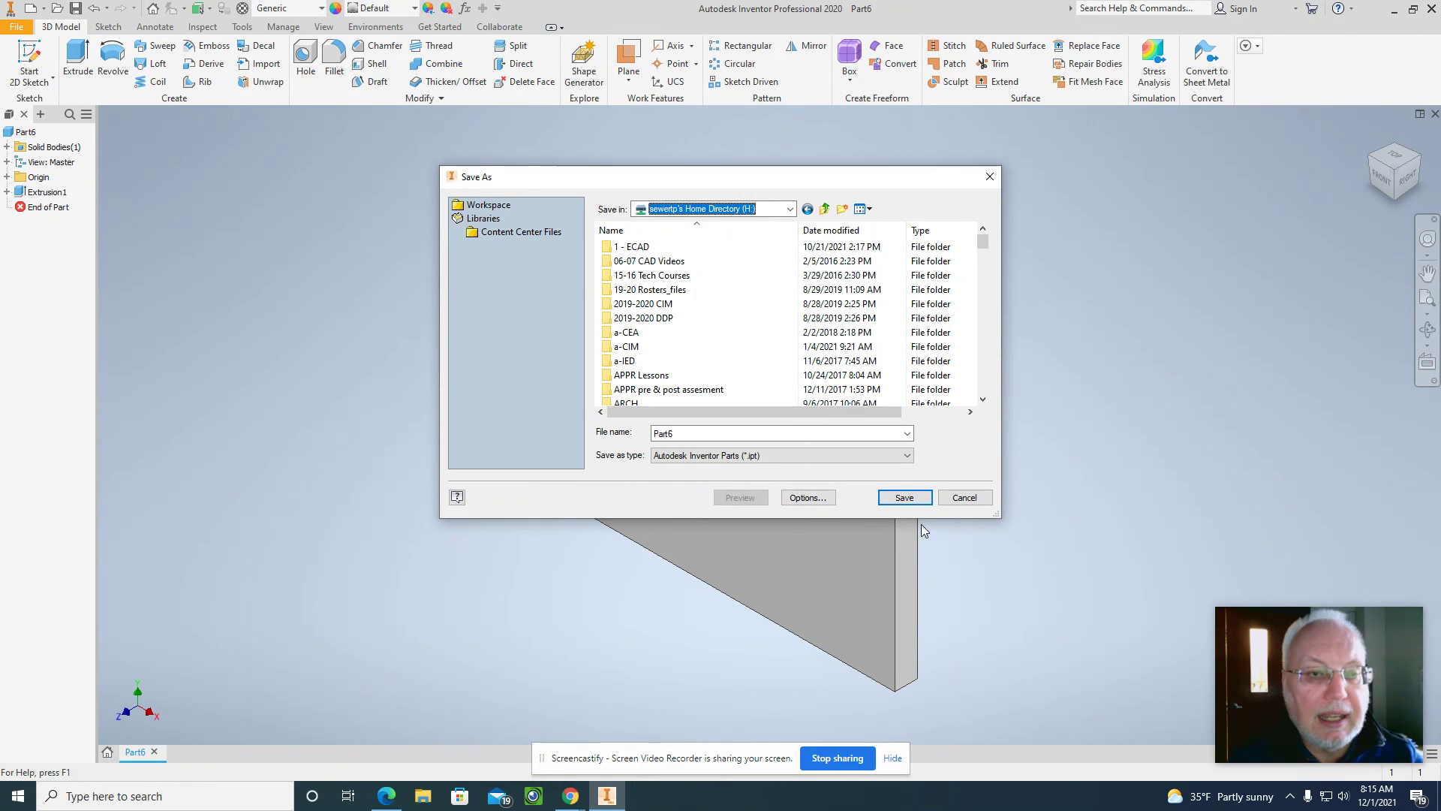
# Name the file Practice Part 1 and save it, accepting the location outside the active project
pyautogui.doubleClick(682, 433)
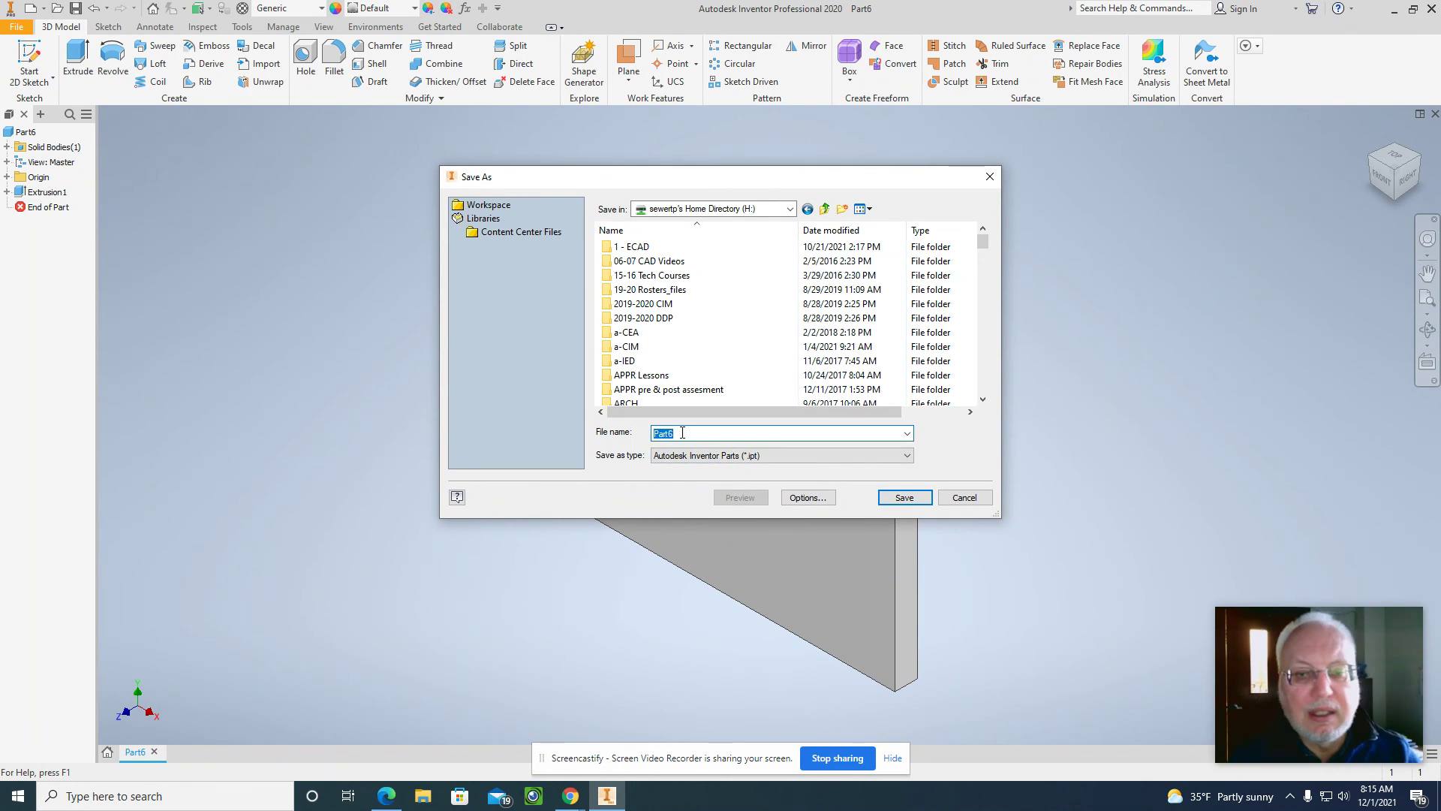
pyautogui.write('P')
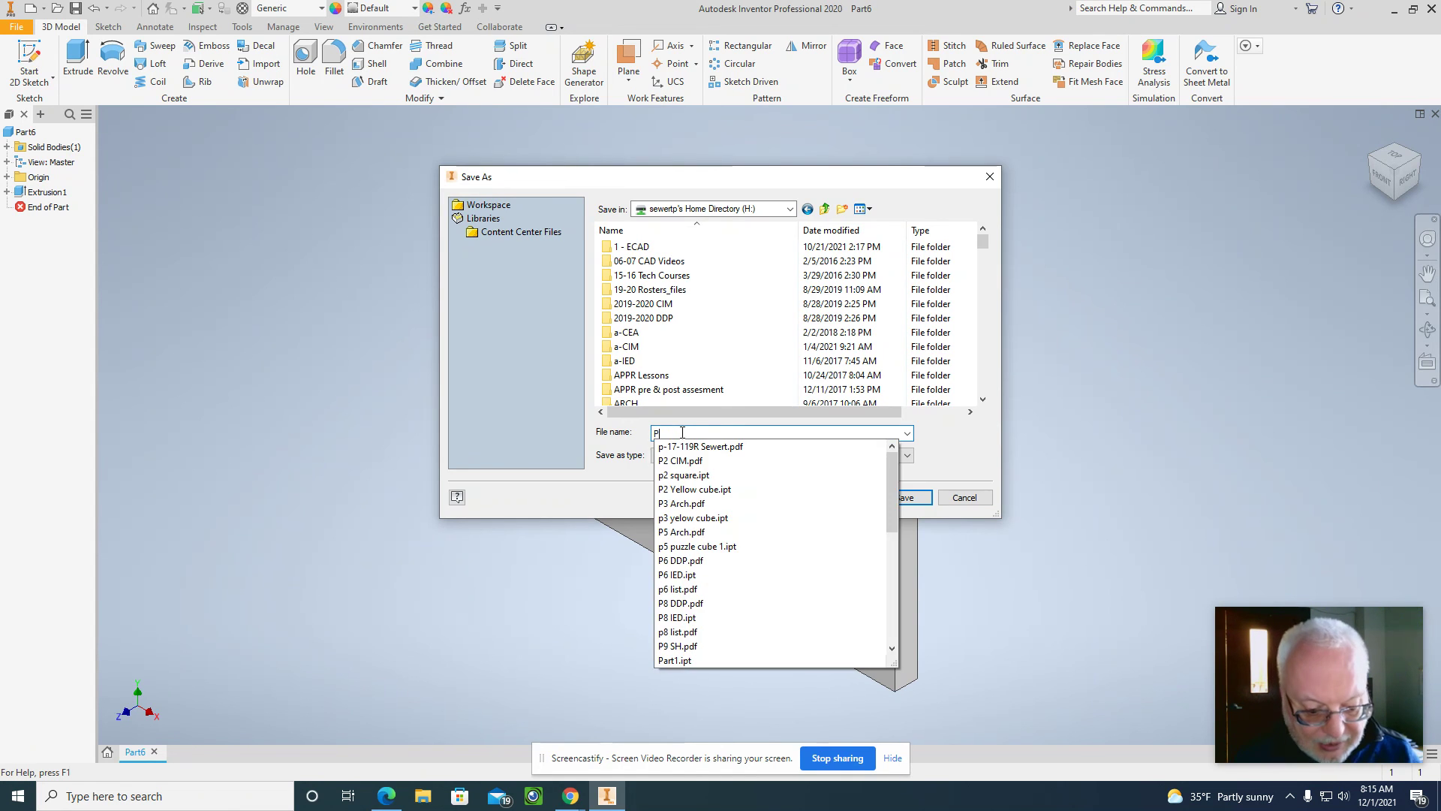
pyautogui.write('racti')
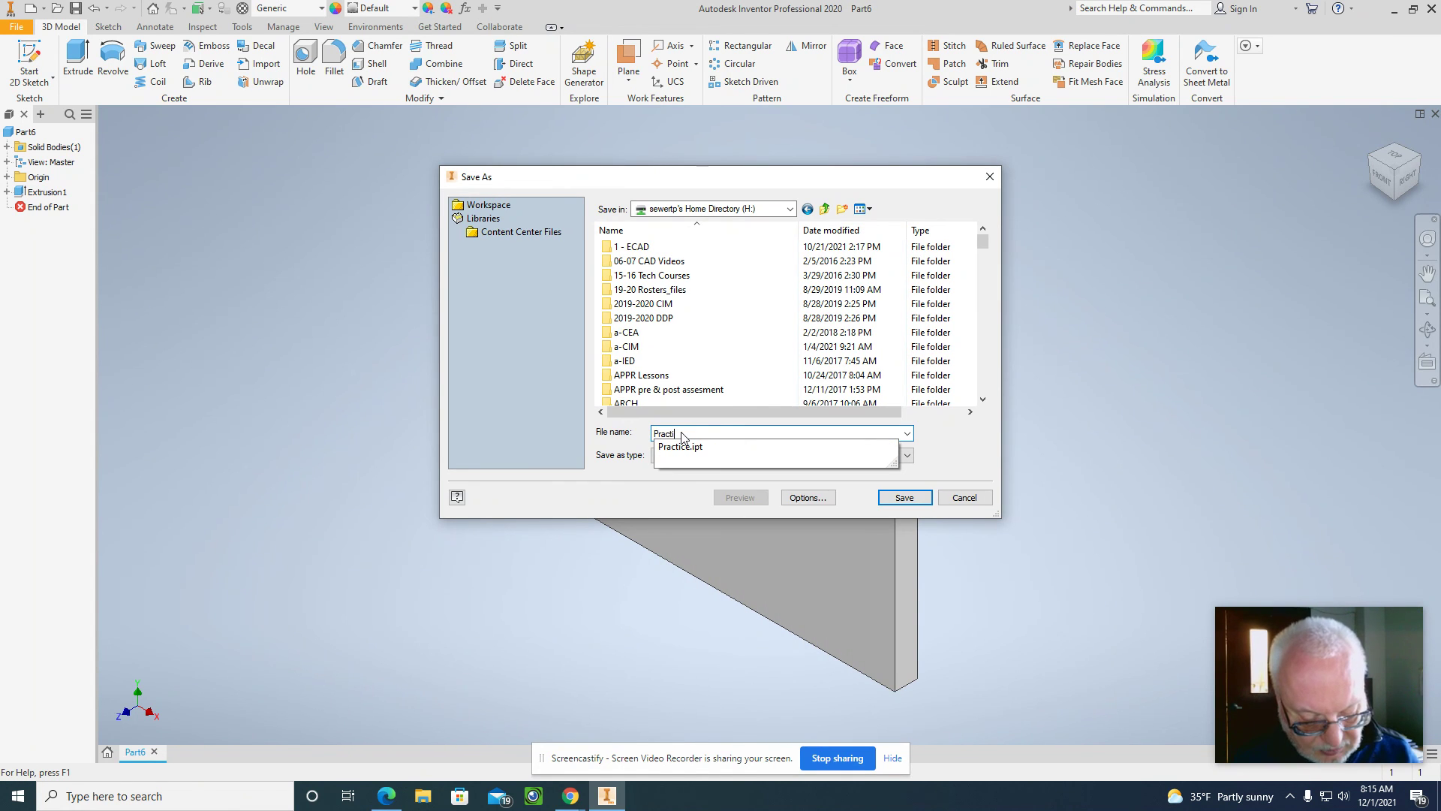
pyautogui.write('ce Par')
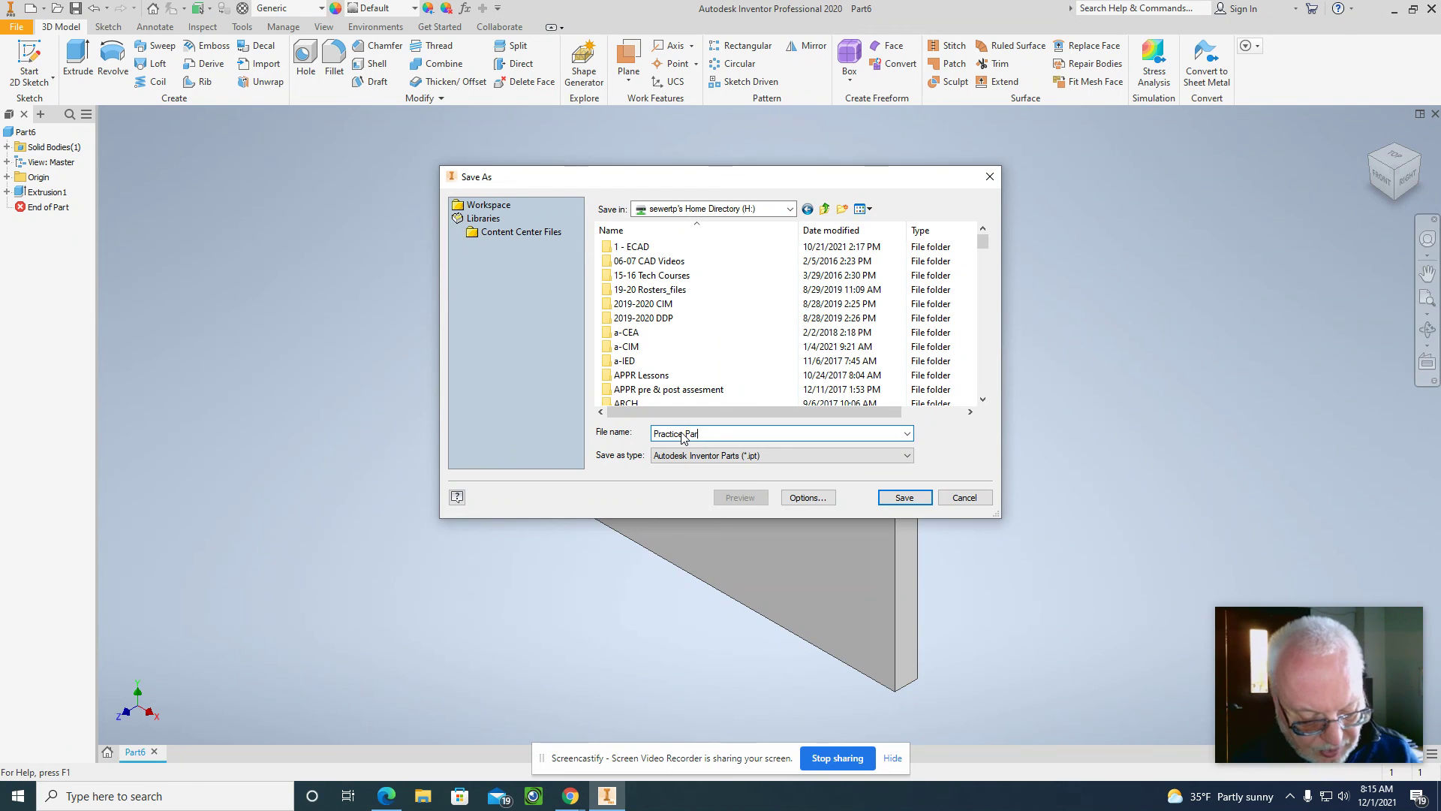
pyautogui.write('t ')
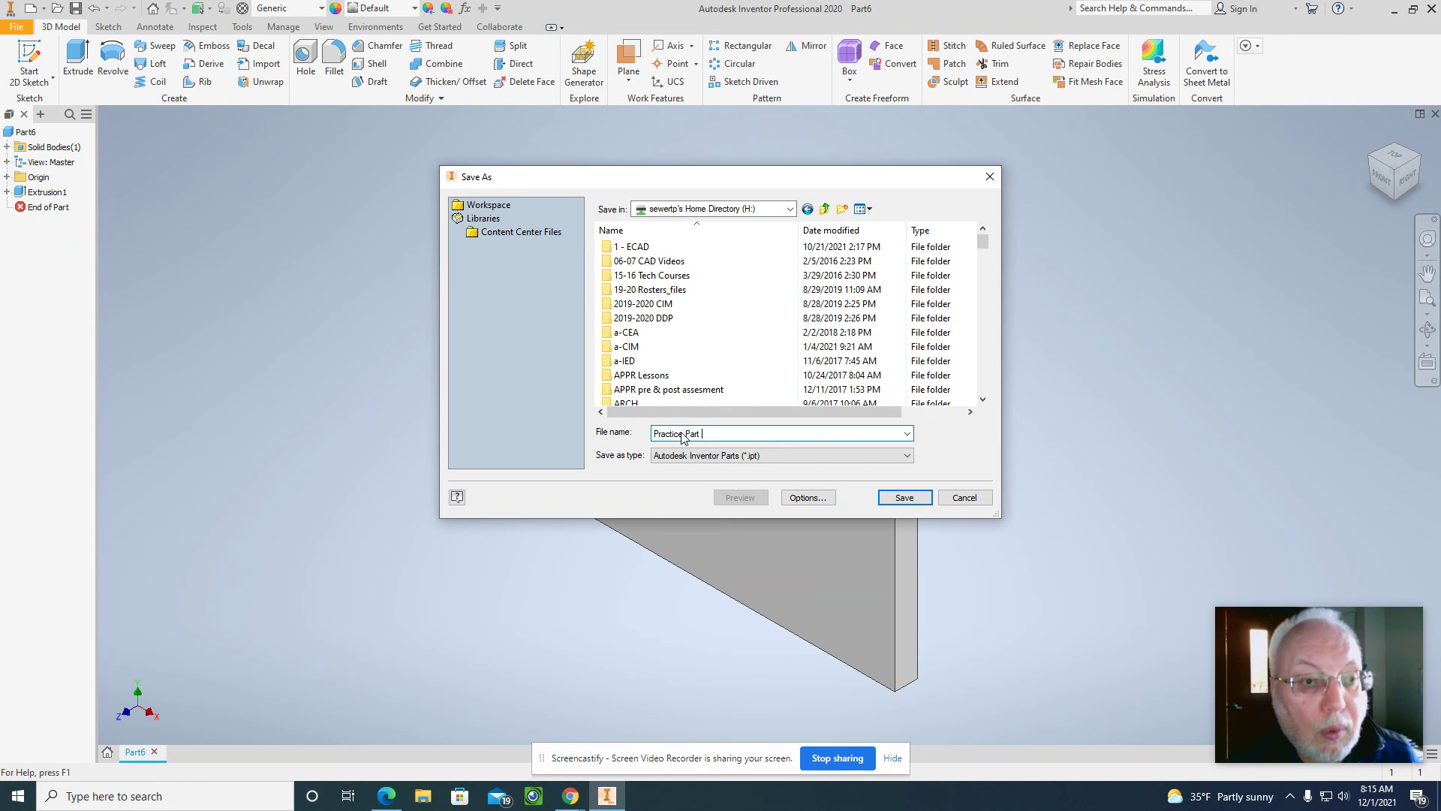
pyautogui.write('1')
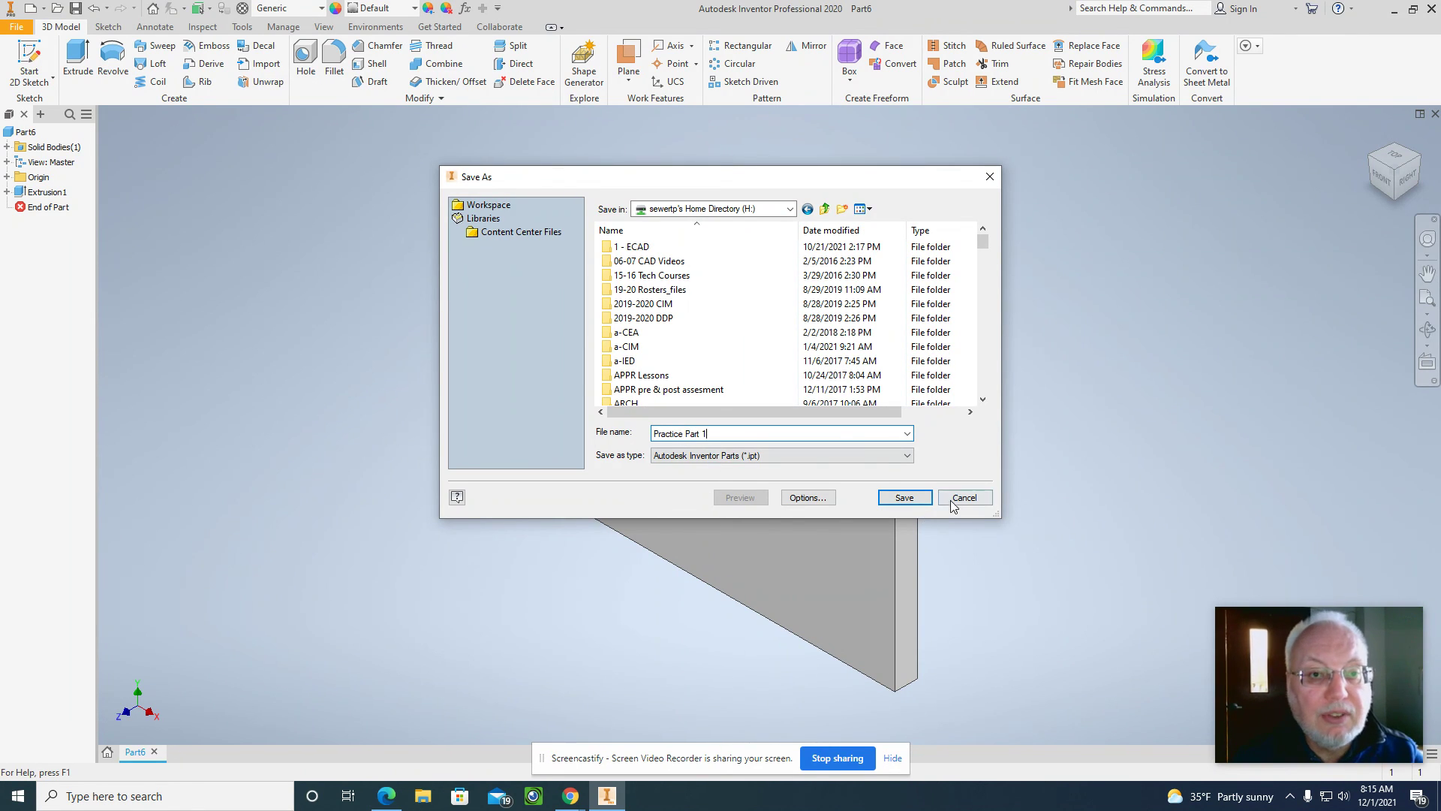
pyautogui.click(907, 497)
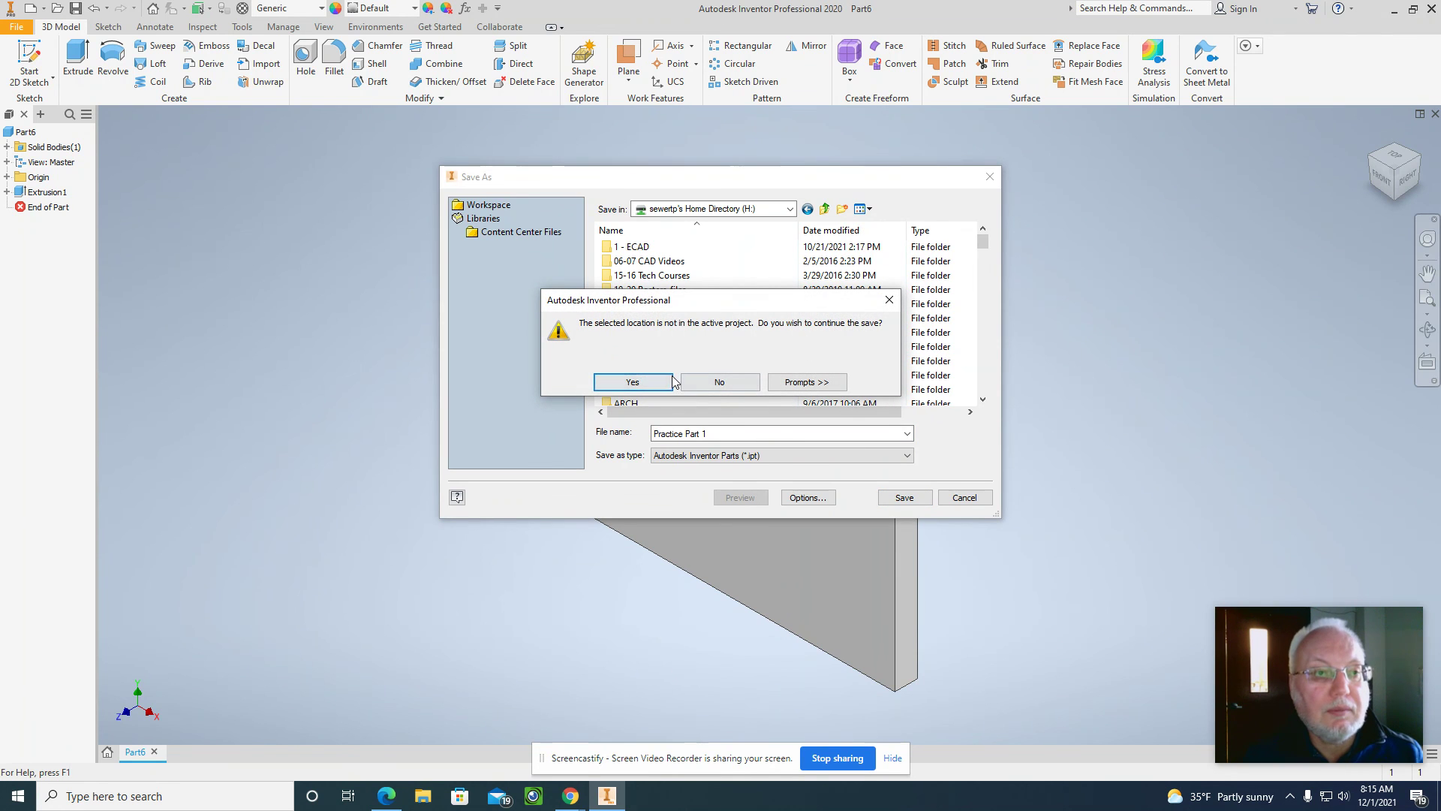
pyautogui.click(632, 382)
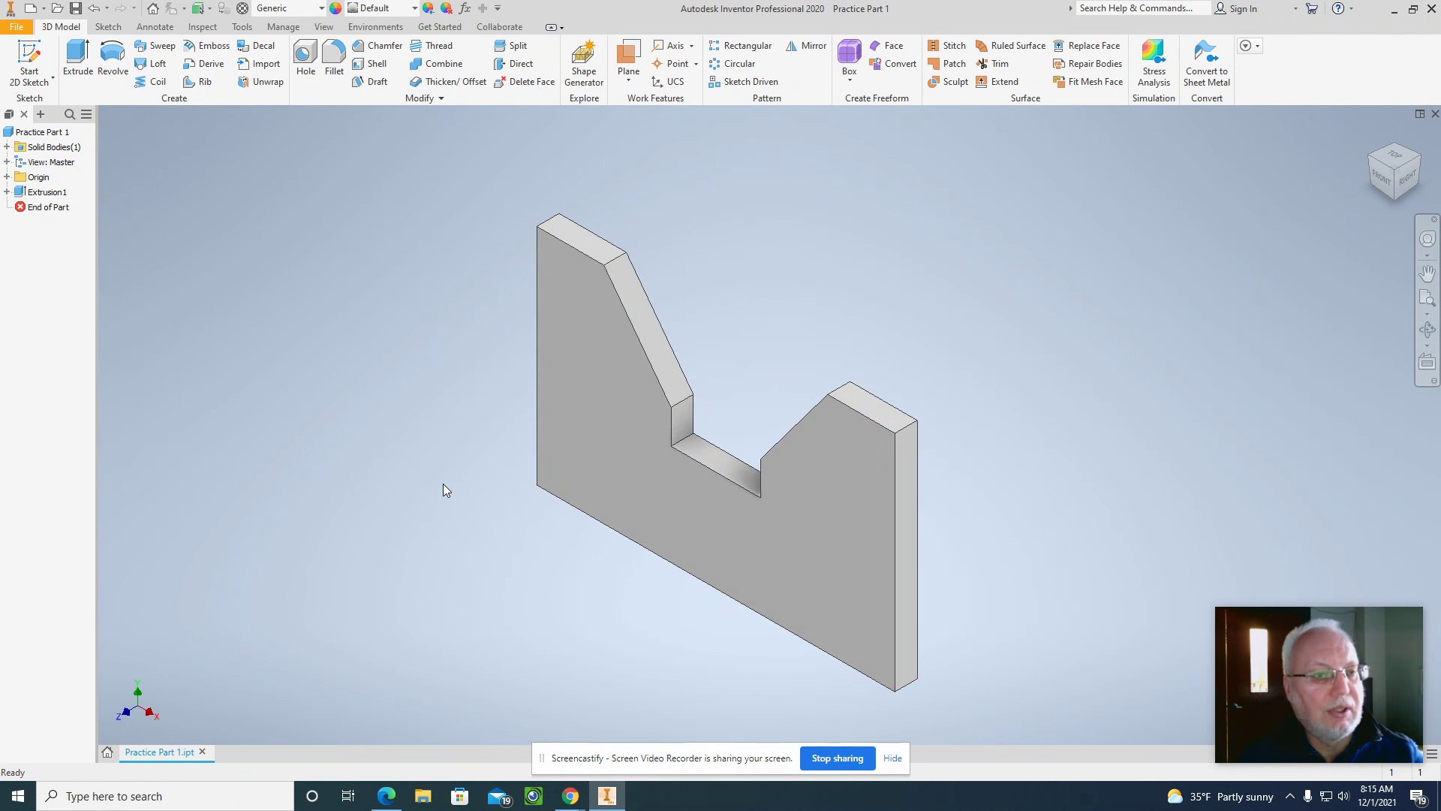